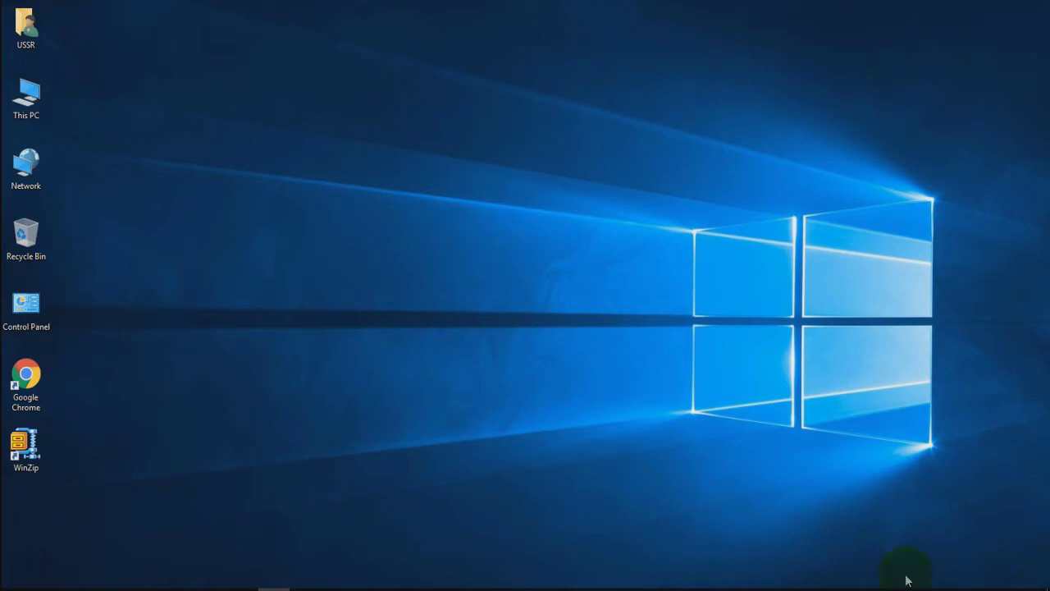
Open Computer Management for this PC, maximize its window and minimize it.
{"action": "right_click", "coordinate": [25, 99]}
{"action": "left_click", "coordinate": [91, 139]}
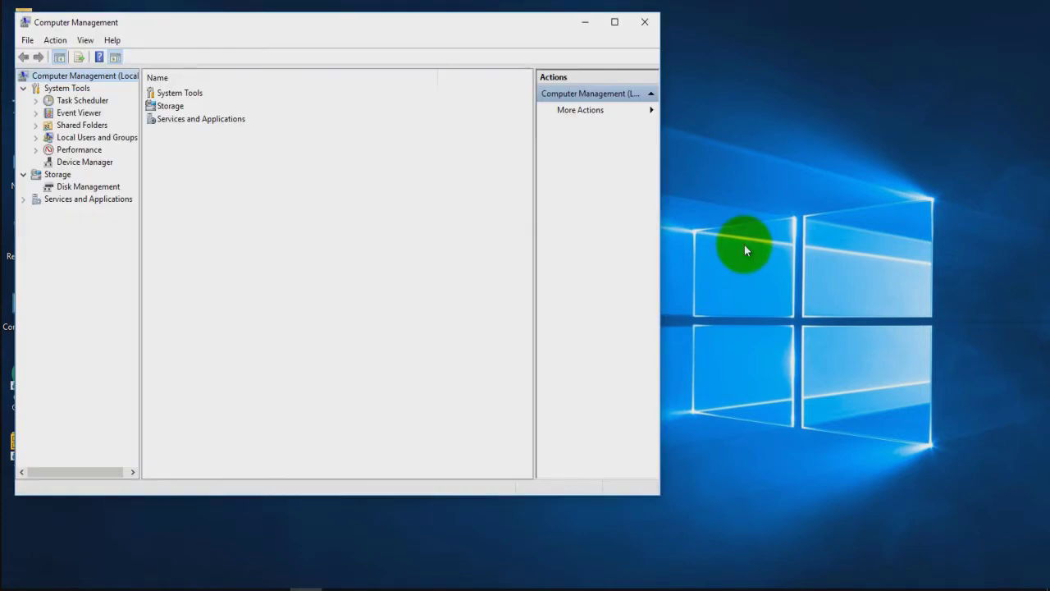
{"action": "left_click", "coordinate": [615, 22]}
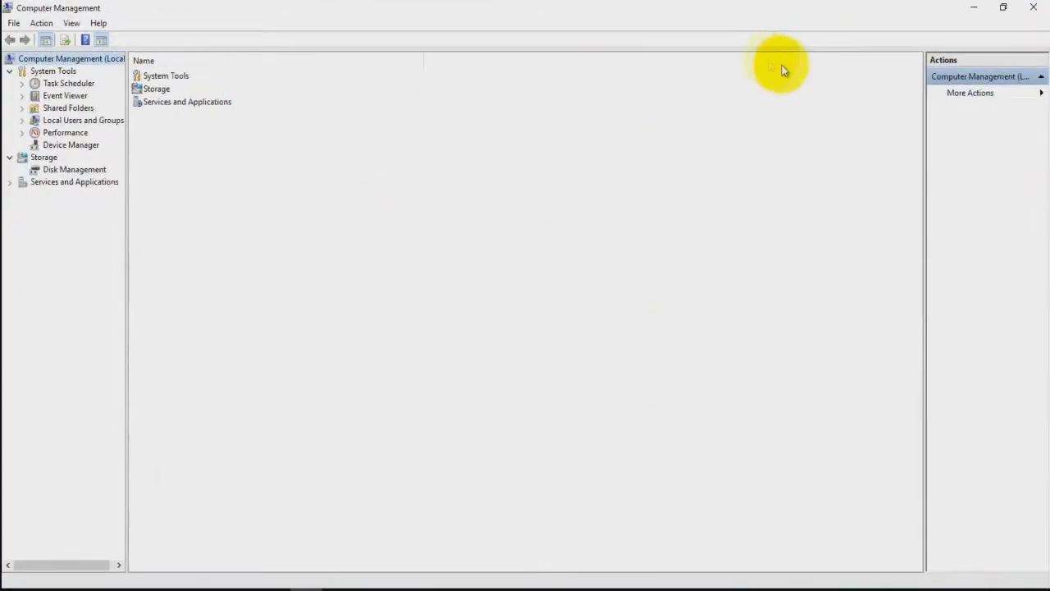
{"action": "left_click", "coordinate": [972, 10]}
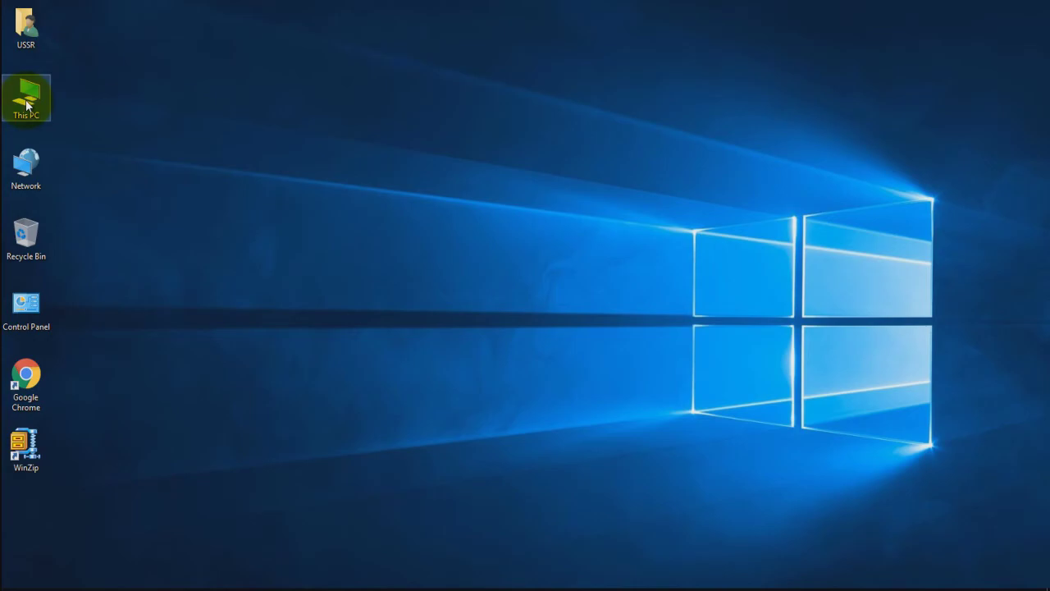
Open This PC, check the space on Local Disk (D:), and minimize the window.
{"action": "double_click", "coordinate": [27, 105]}
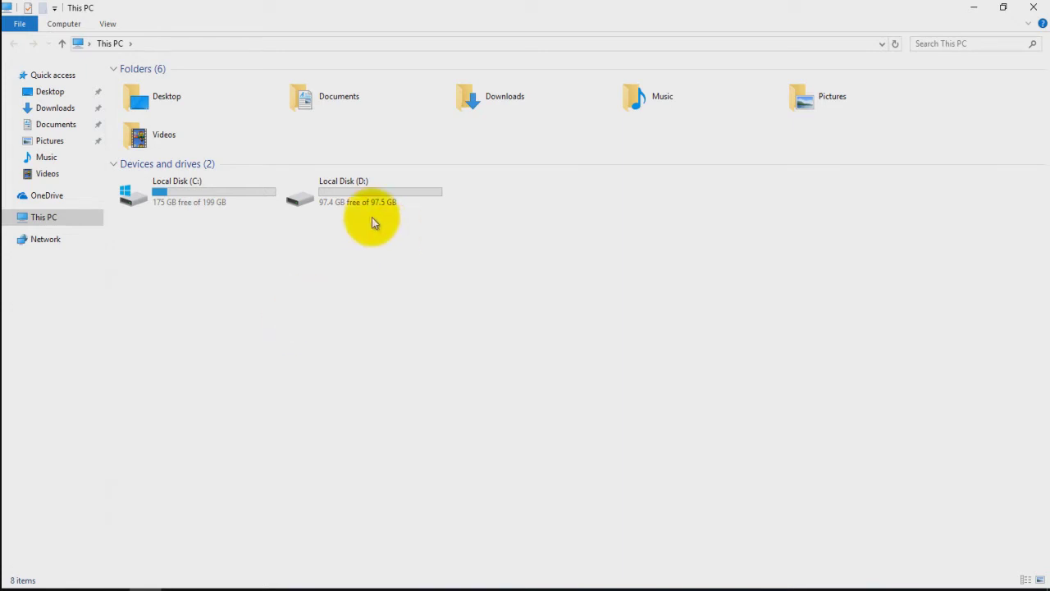
{"action": "left_click", "coordinate": [373, 192]}
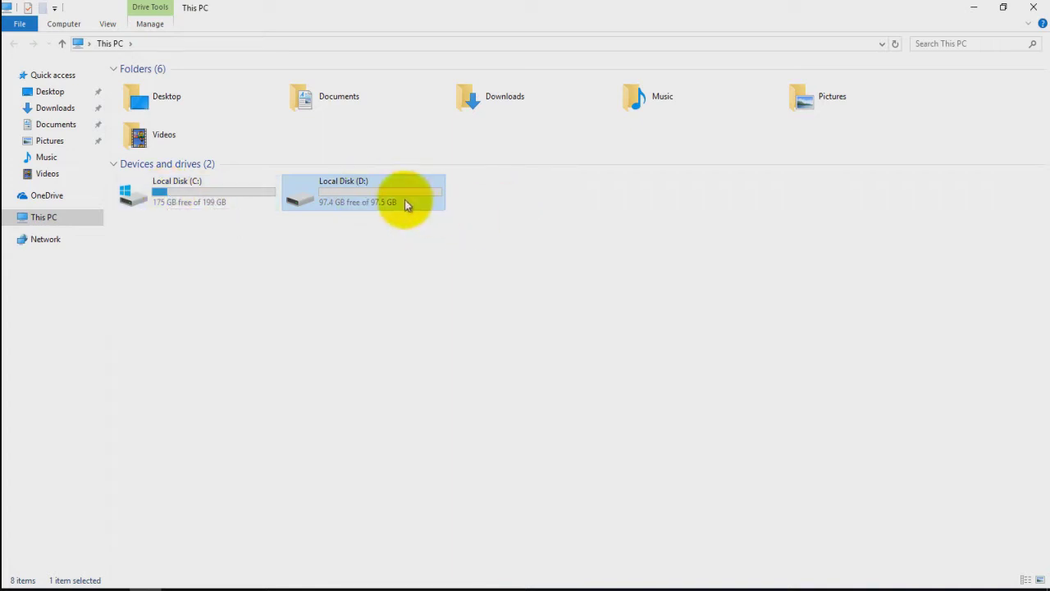
{"action": "mouse_move", "coordinate": [390, 197]}
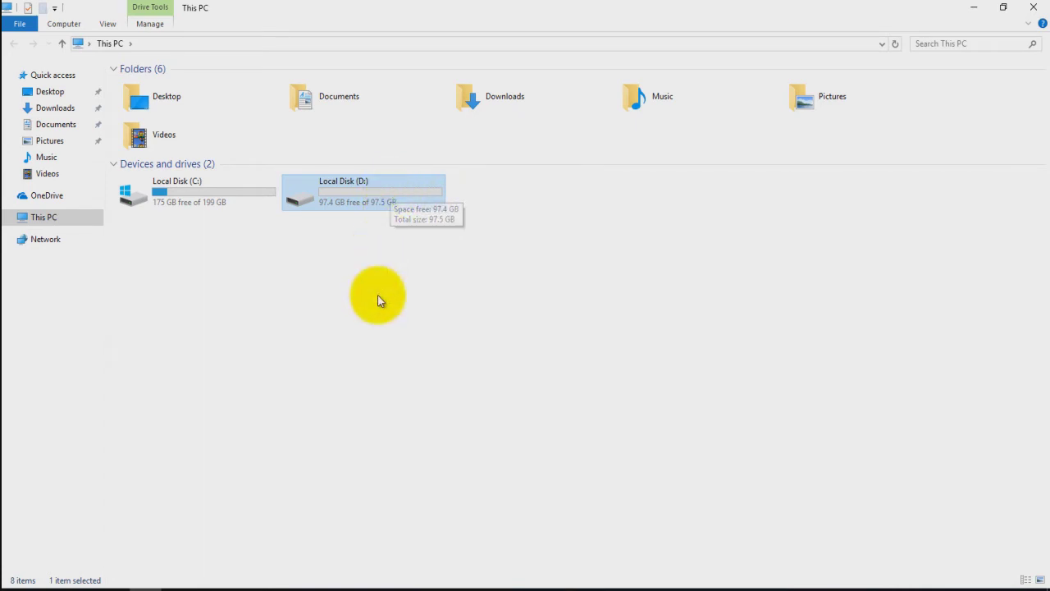
{"action": "left_click", "coordinate": [977, 7]}
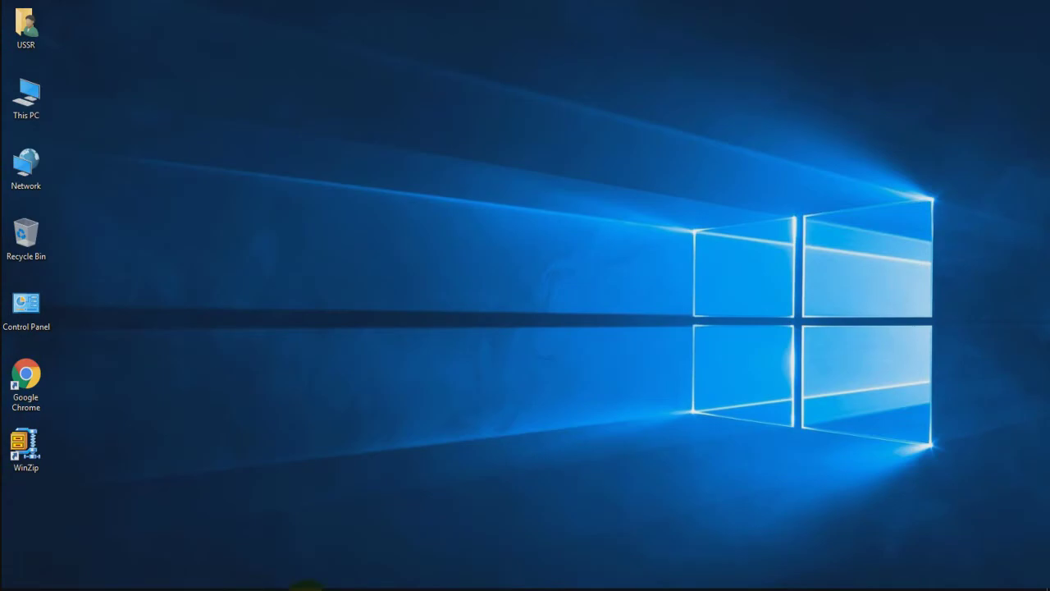
Open Disk Management in Computer Management for this PC.
{"action": "left_click", "coordinate": [304, 584]}
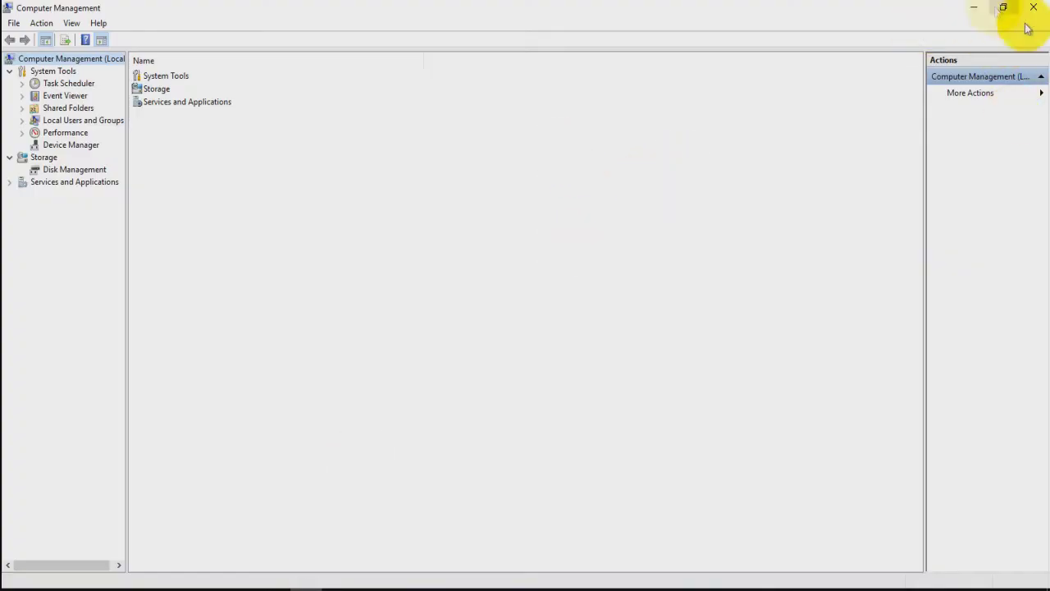
{"action": "left_click", "coordinate": [974, 7]}
{"action": "right_click", "coordinate": [22, 102]}
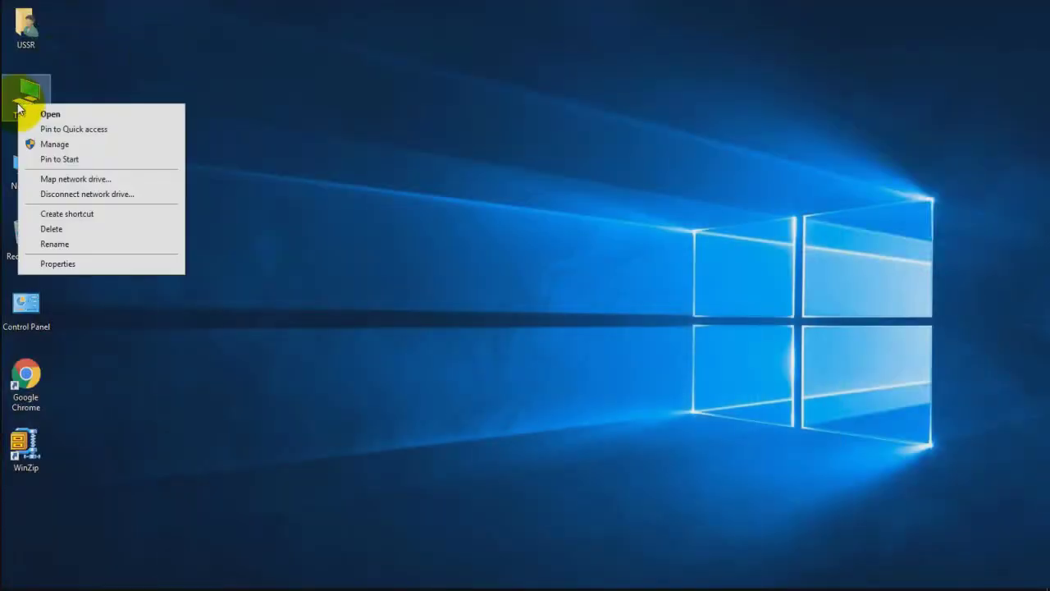
{"action": "left_click", "coordinate": [55, 144]}
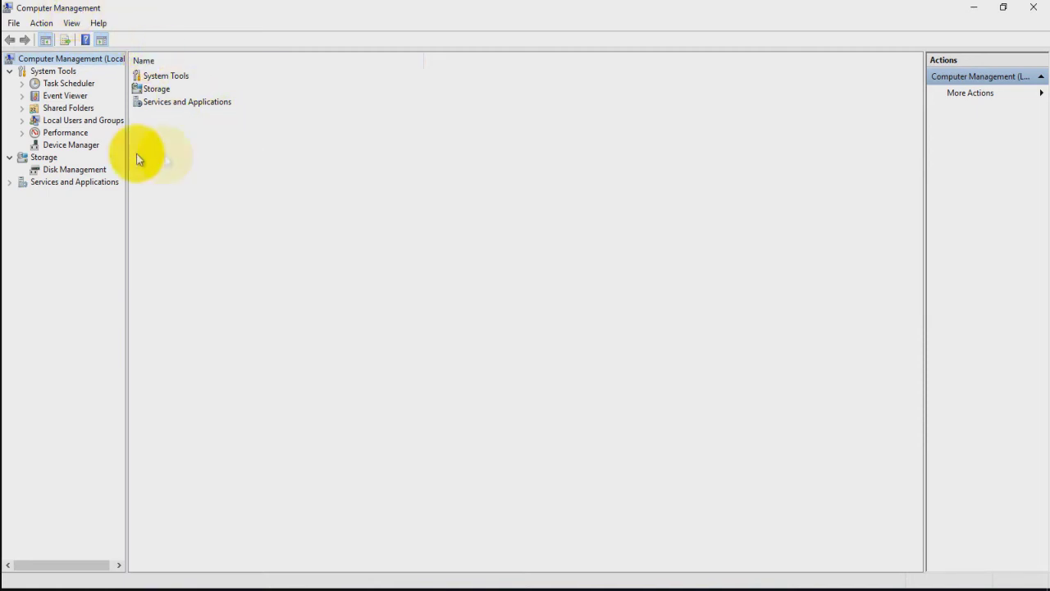
{"action": "left_click", "coordinate": [79, 170]}
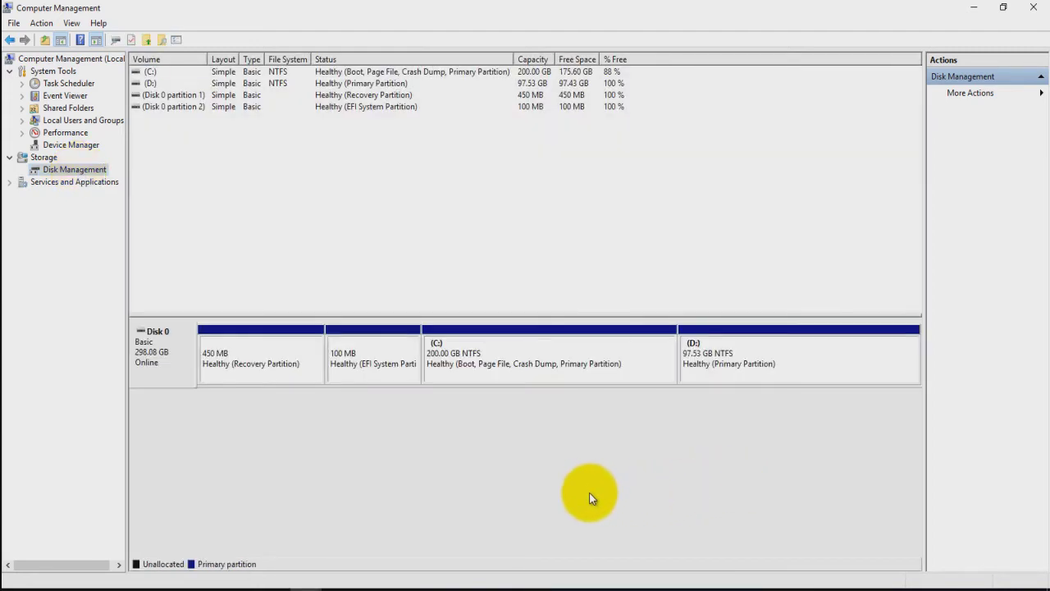
Examine the (C:) and (D:) partitions on Disk 0 and the volume options for (C:), and close Computer Management.
{"action": "left_click", "coordinate": [521, 364]}
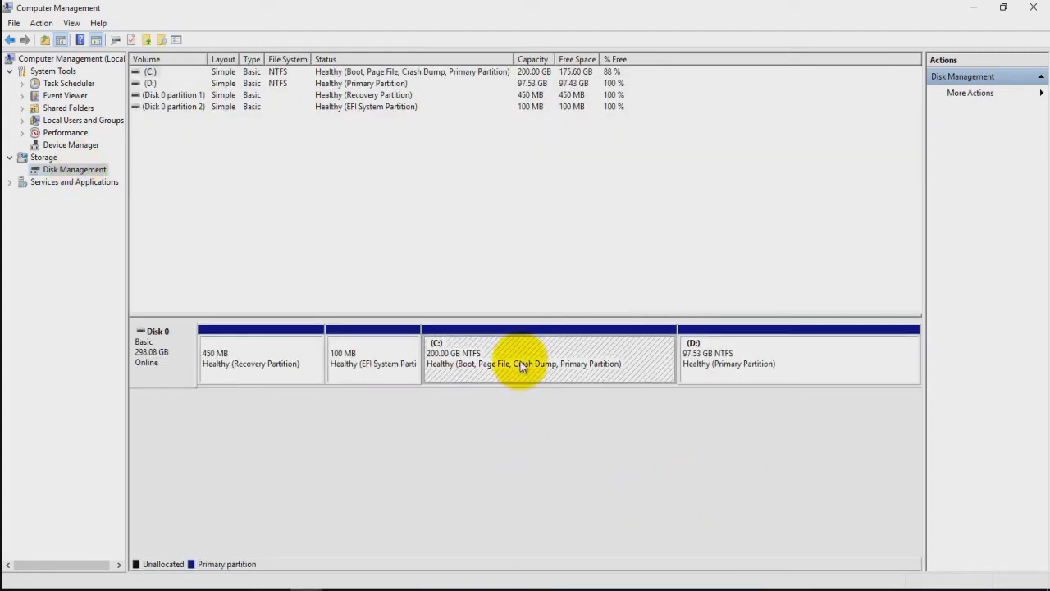
{"action": "left_click", "coordinate": [789, 361]}
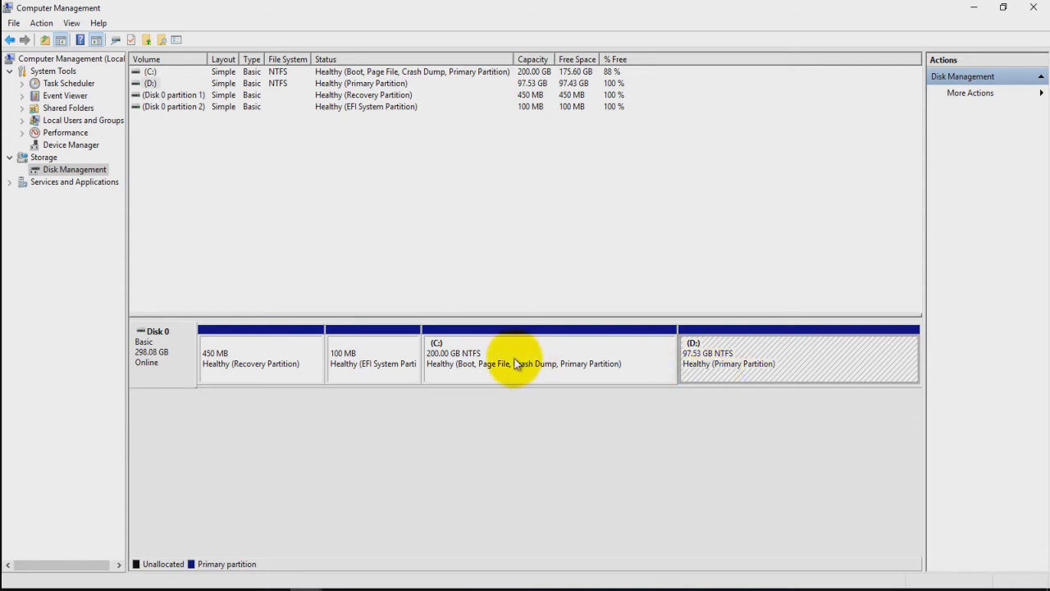
{"action": "left_click", "coordinate": [580, 436]}
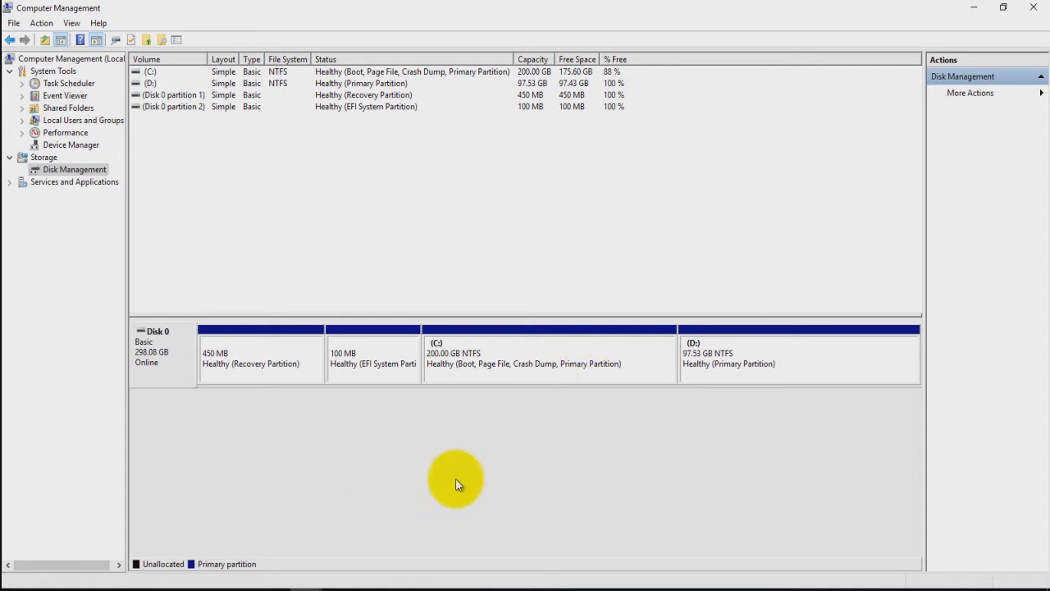
{"action": "right_click", "coordinate": [525, 359]}
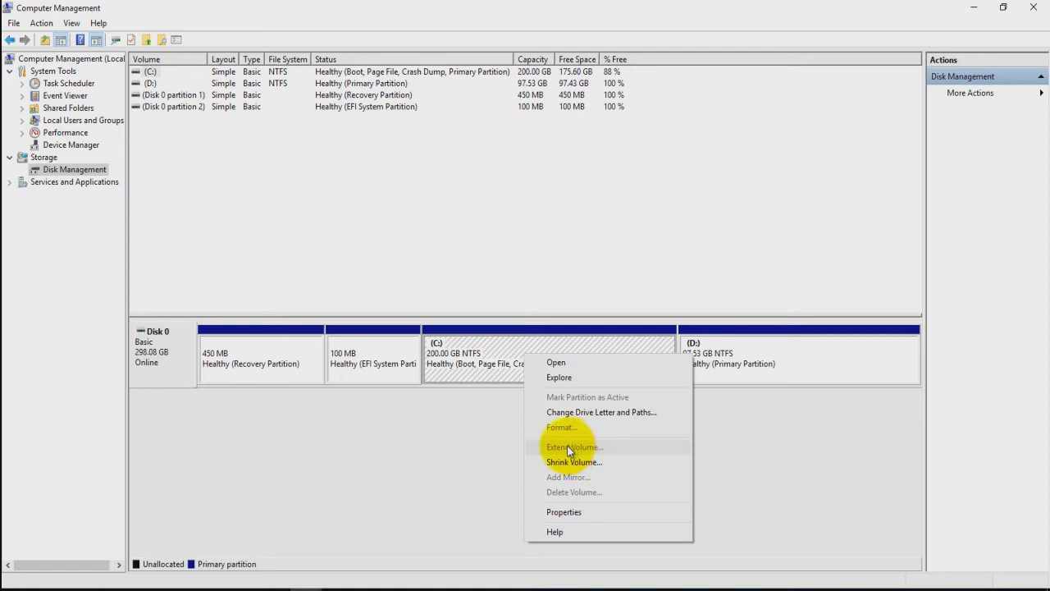
{"action": "left_click", "coordinate": [487, 439]}
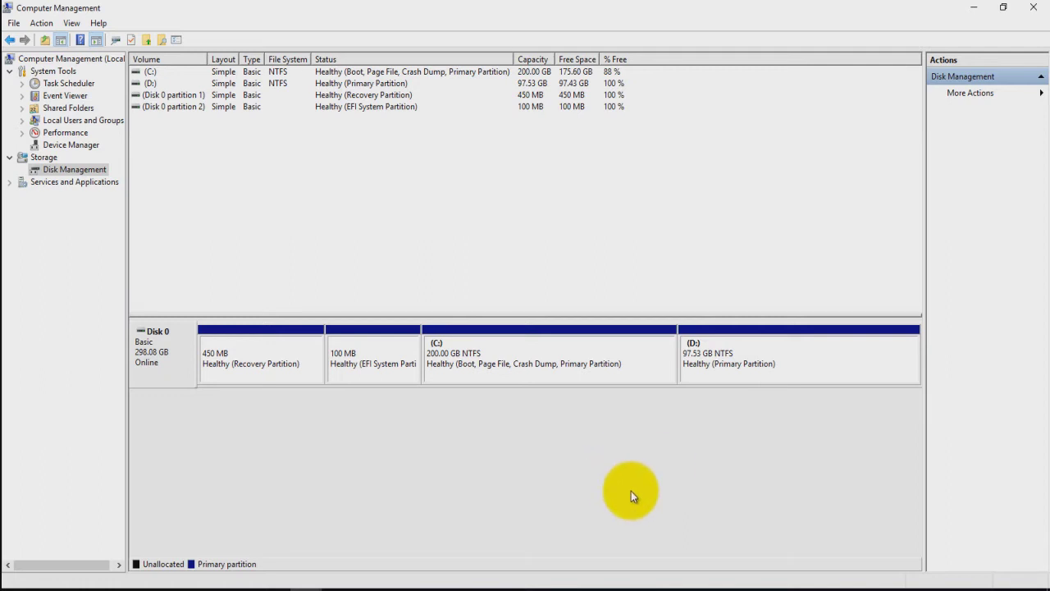
{"action": "left_click", "coordinate": [503, 361]}
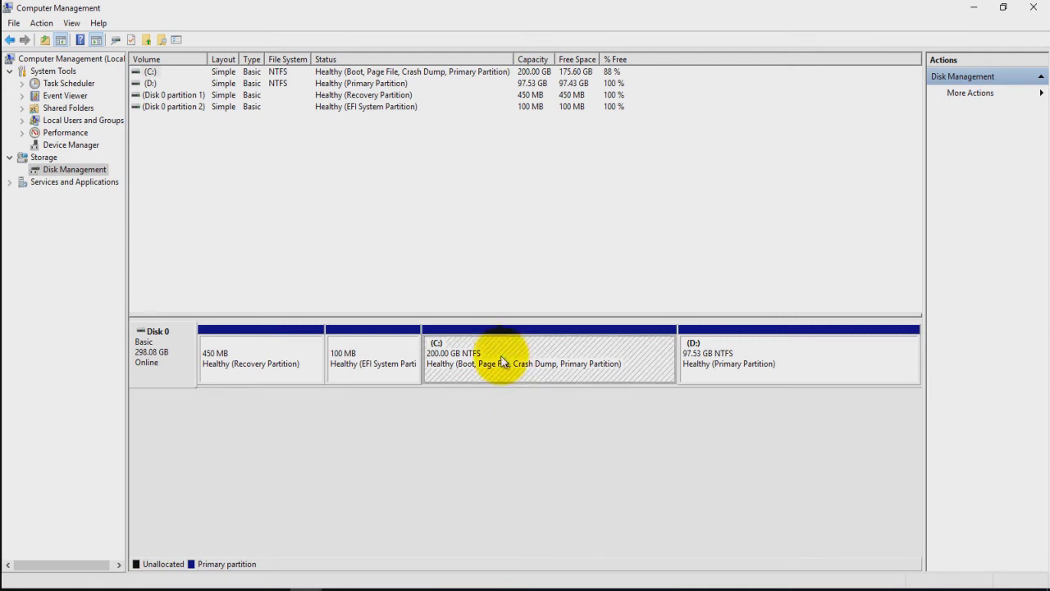
{"action": "left_click", "coordinate": [762, 365]}
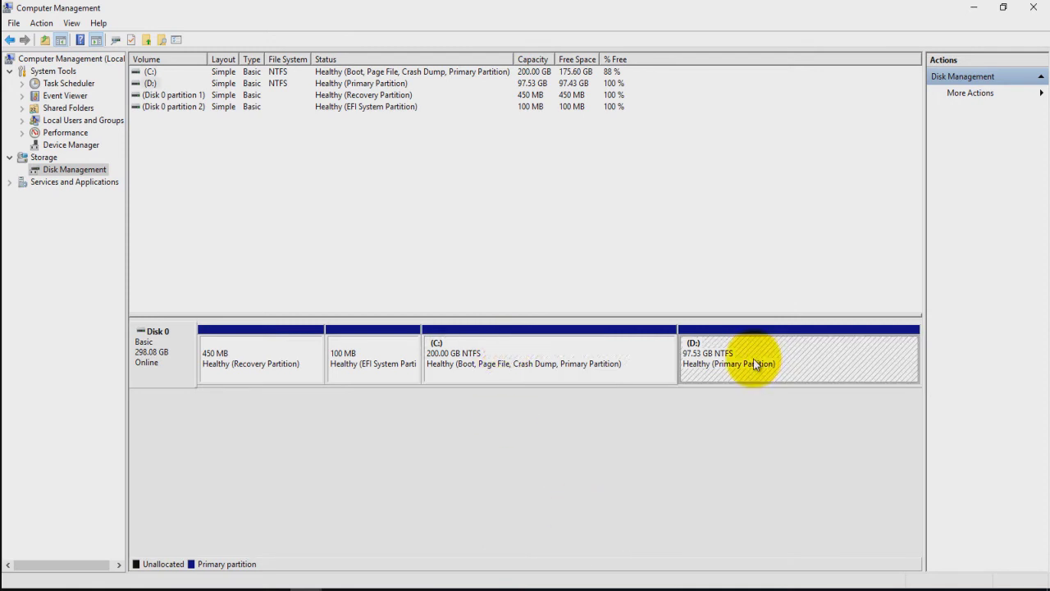
{"action": "left_click", "coordinate": [516, 361]}
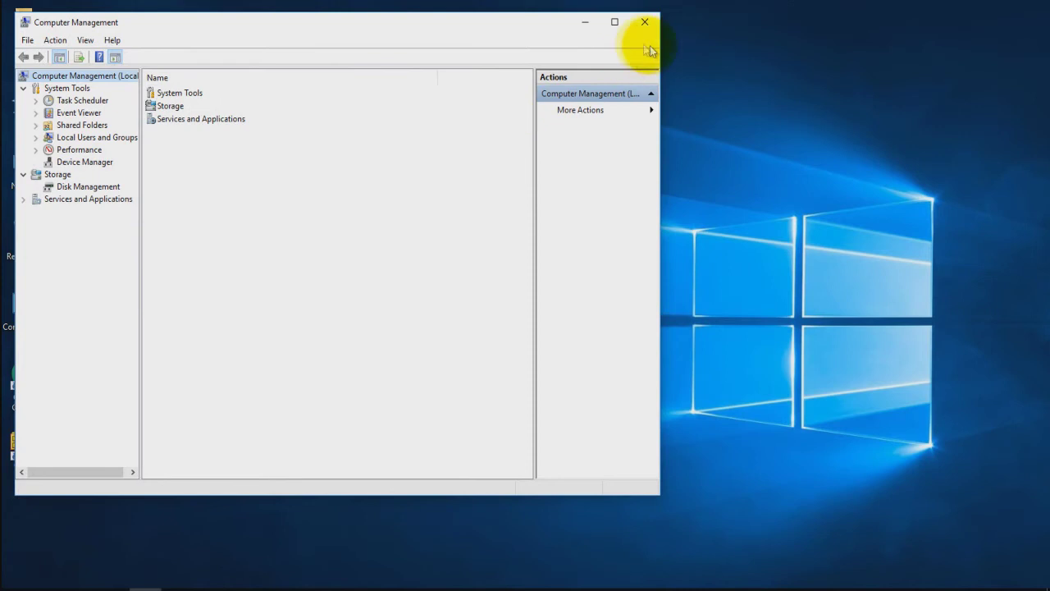
{"action": "left_click", "coordinate": [648, 21]}
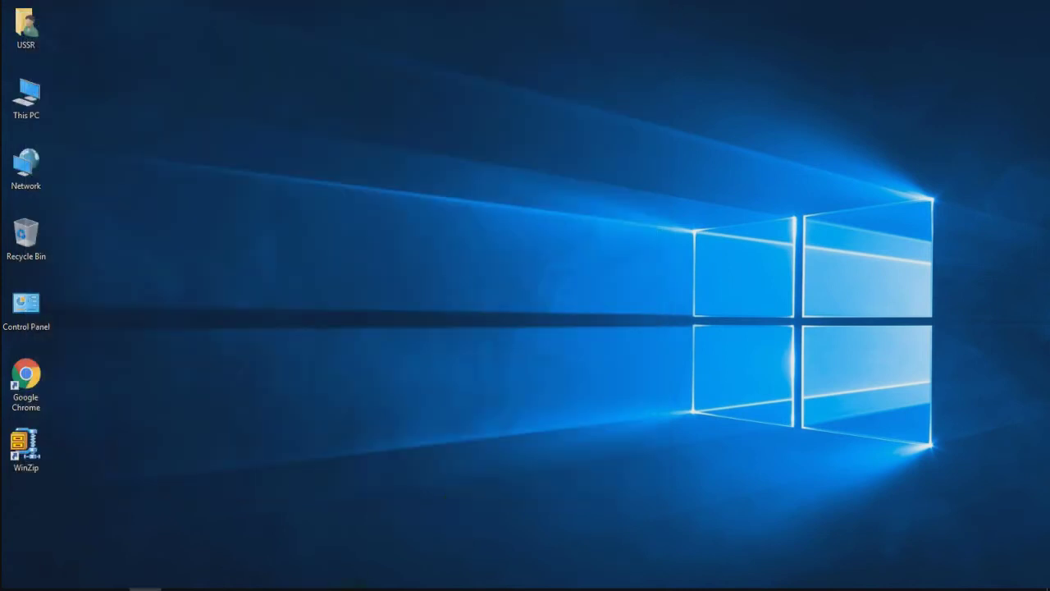
Open Google Chrome and search Google for "hirenboot".
{"action": "double_click", "coordinate": [26, 377]}
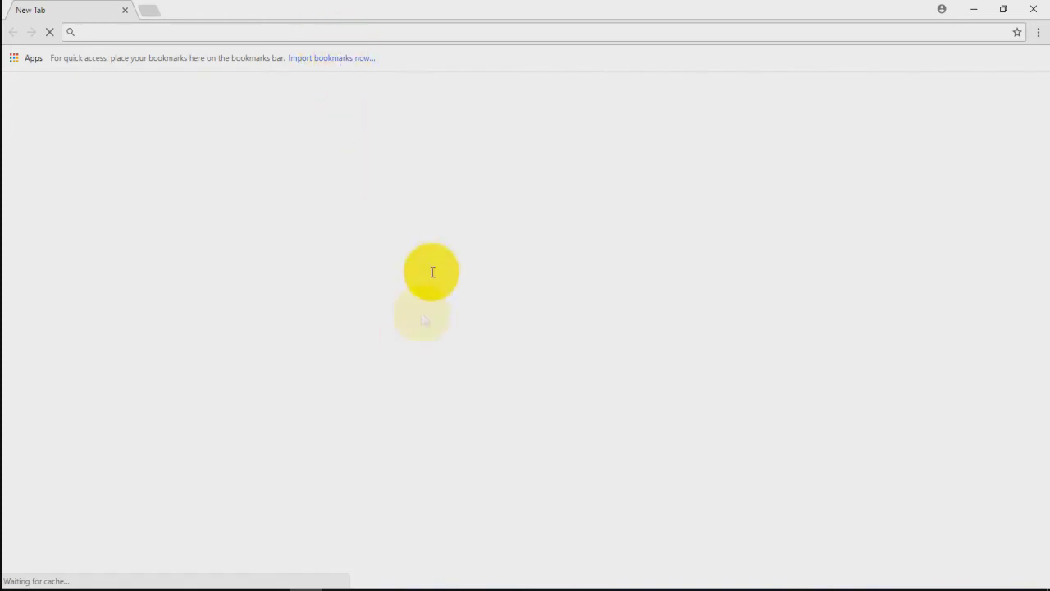
{"action": "type", "text": "w"}
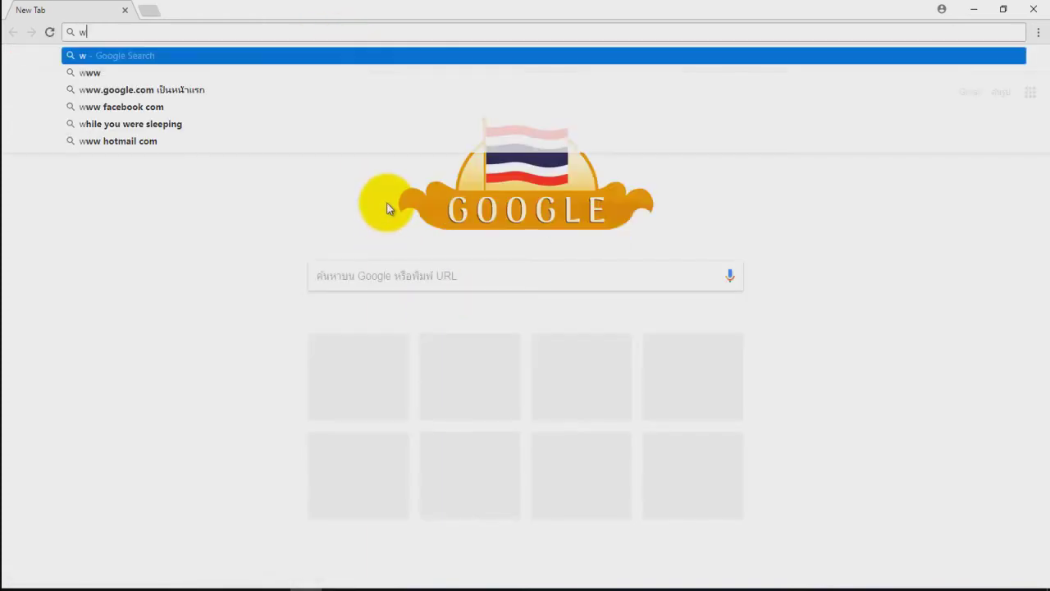
{"action": "left_click", "coordinate": [468, 275]}
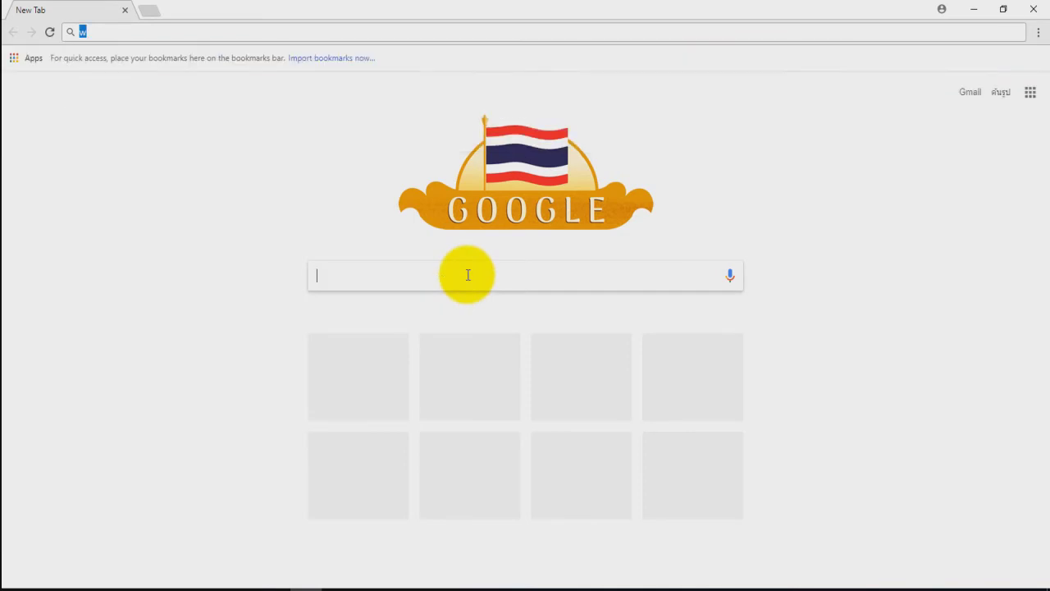
{"action": "type", "text": "jh"}
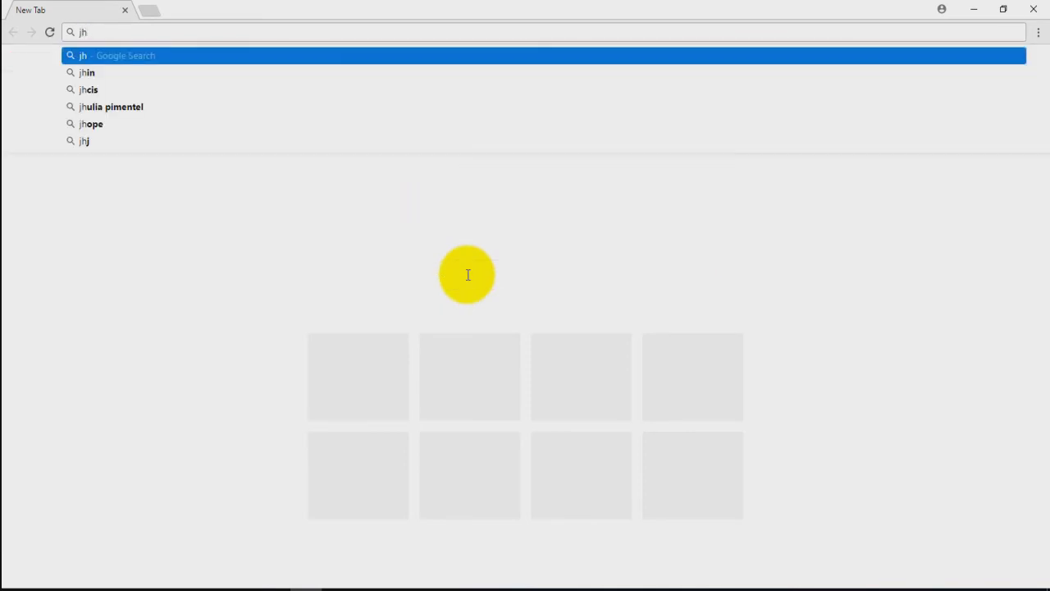
{"action": "key", "text": "BackSpace"}
{"action": "key", "text": "BackSpace"}
{"action": "type", "text": "his"}
{"action": "key", "text": "BackSpace"}
{"action": "type", "text": "ren"}
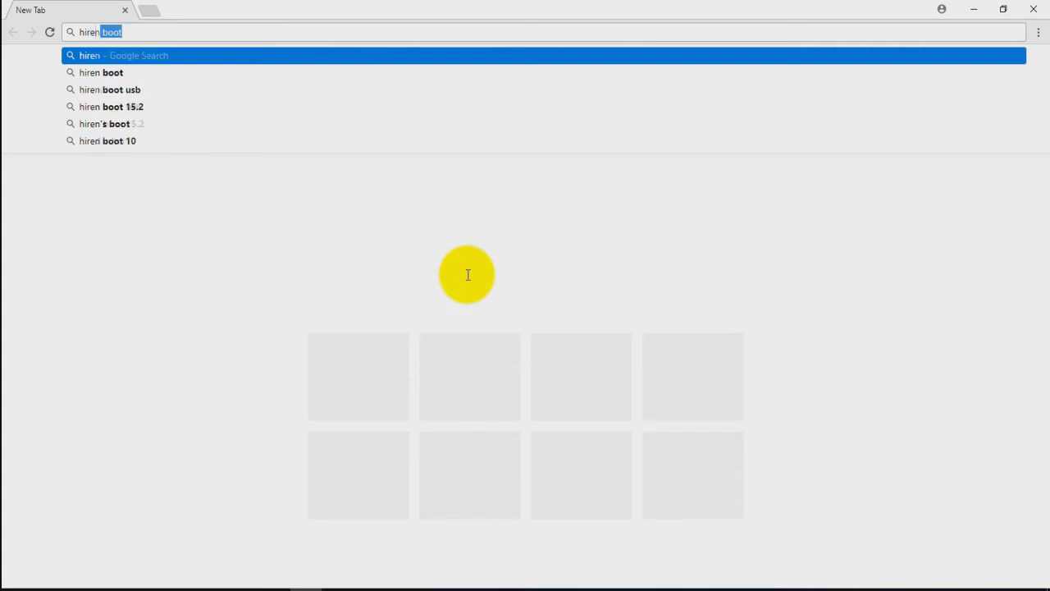
{"action": "type", "text": "boo"}
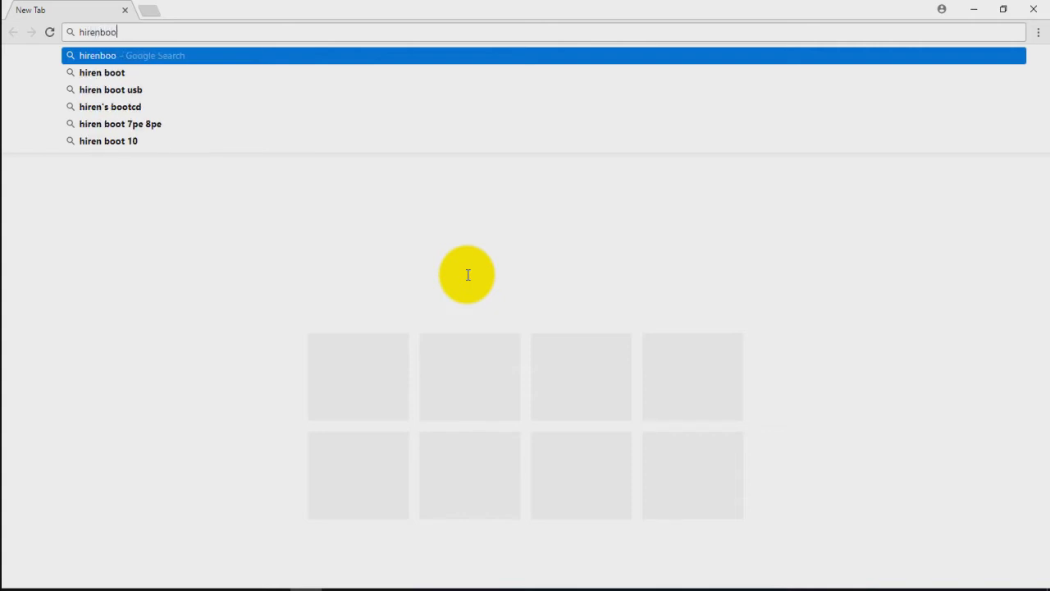
{"action": "type", "text": "t"}
{"action": "key", "text": "Return"}
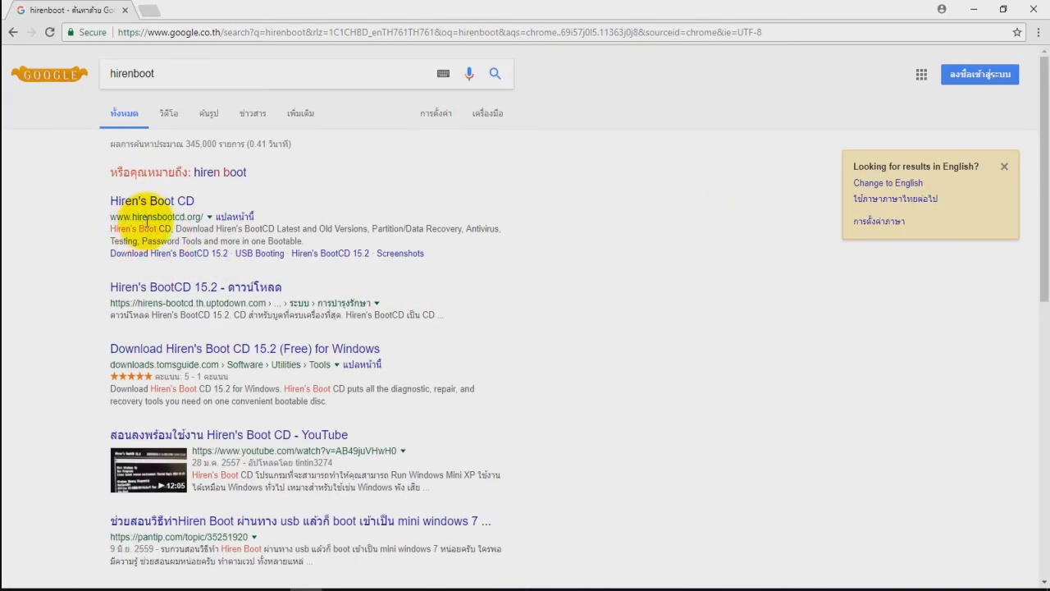
Open the Hiren's BootCD website's download page and download Hirens.BootCD.15.2.zip.
{"action": "left_click", "coordinate": [163, 204]}
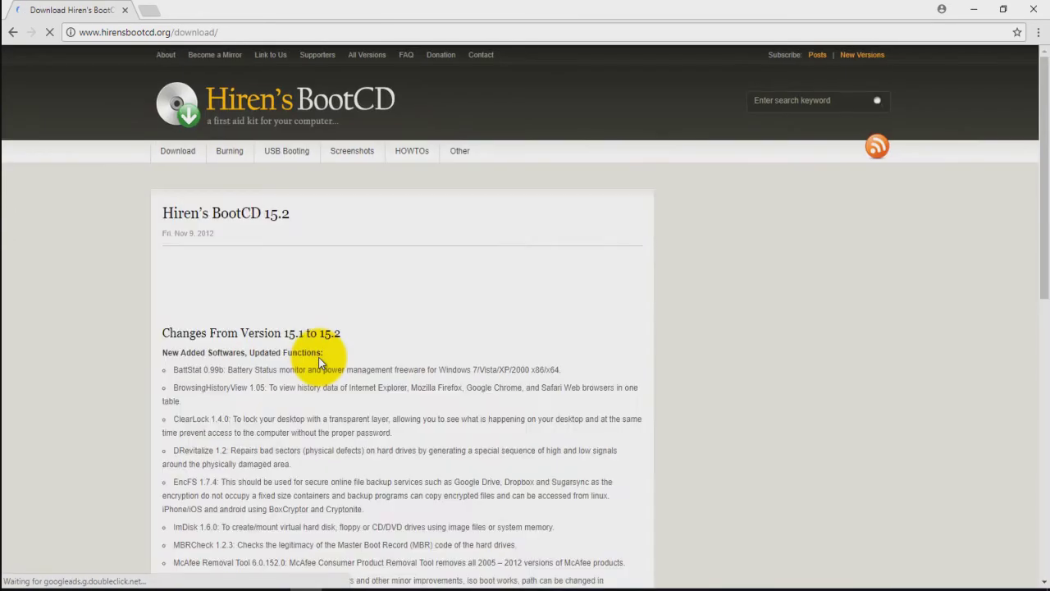
{"action": "scroll", "coordinate": [319, 361], "scroll_direction": "down", "scroll_amount": 20}
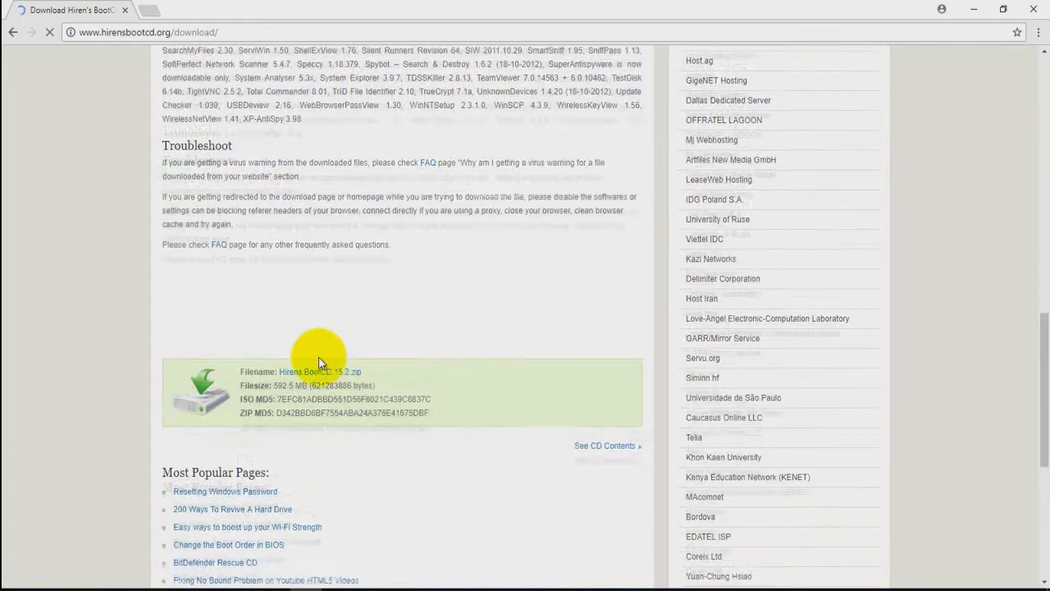
{"action": "scroll", "coordinate": [319, 361], "scroll_direction": "down", "scroll_amount": 2}
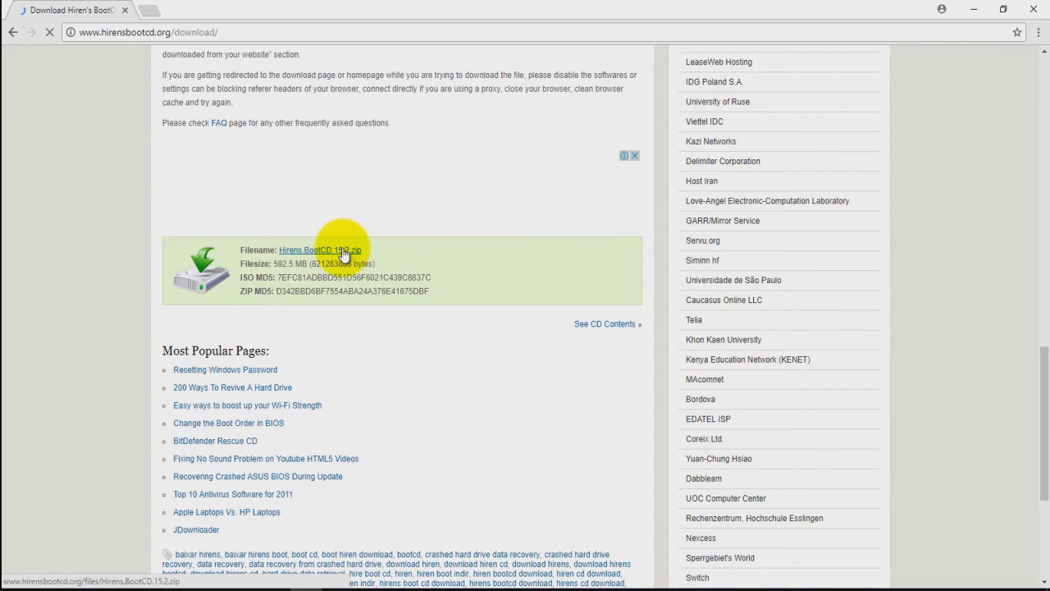
{"action": "left_click", "coordinate": [343, 255]}
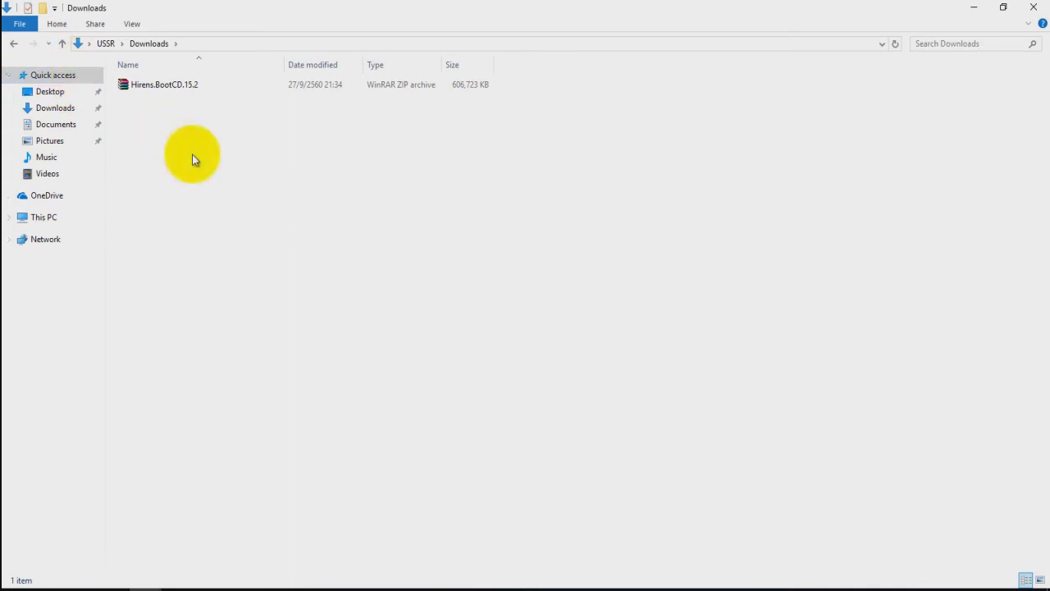
Extract the downloaded Hirens.BootCD.15.2 archive into its own Hirens.BootCD.15.2 folder in Downloads.
{"action": "left_click", "coordinate": [168, 87]}
{"action": "right_click", "coordinate": [167, 84]}
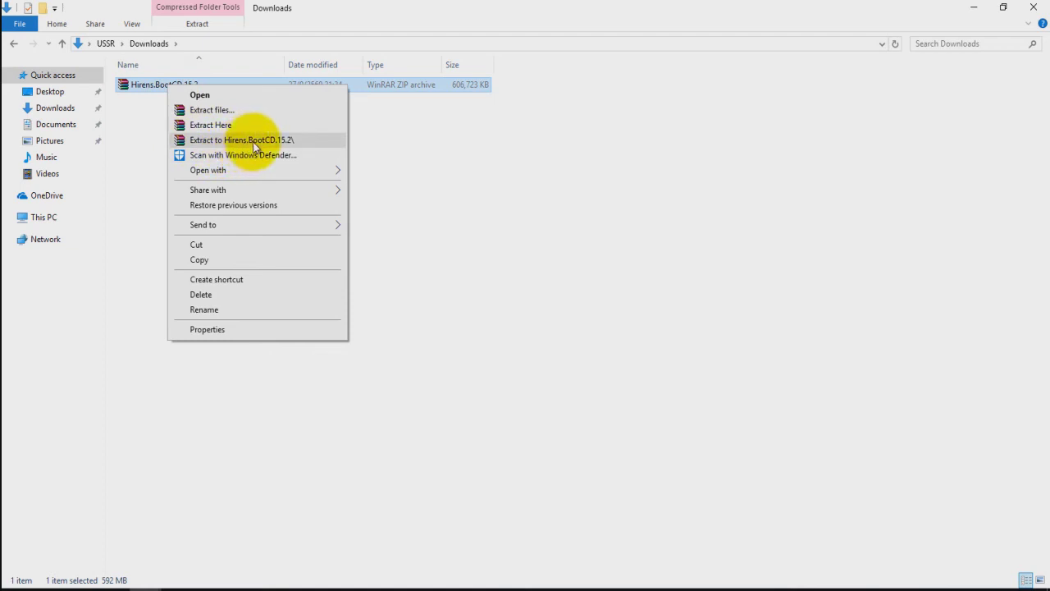
{"action": "left_click", "coordinate": [254, 143]}
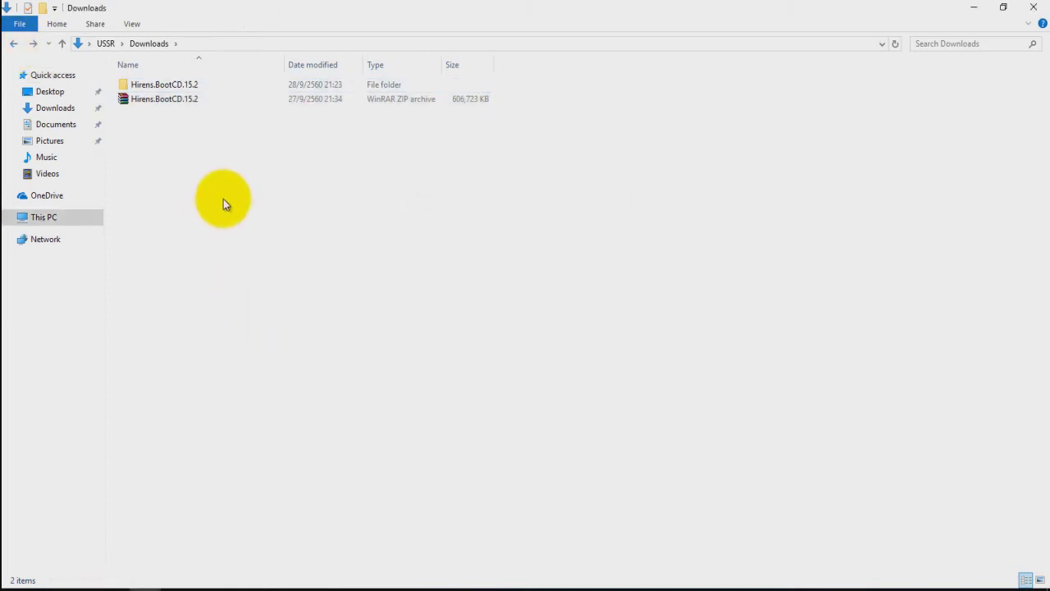
Mount the Hiren's.BootCD.15.2 disc image from the extracted Hirens.BootCD.15.2 folder.
{"action": "double_click", "coordinate": [178, 87]}
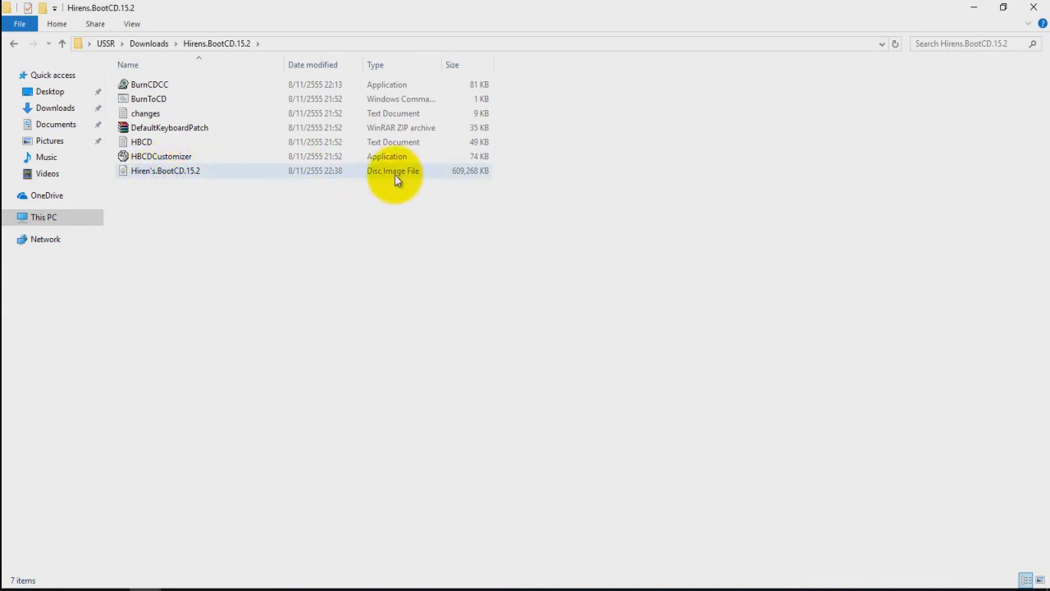
{"action": "right_click", "coordinate": [164, 173]}
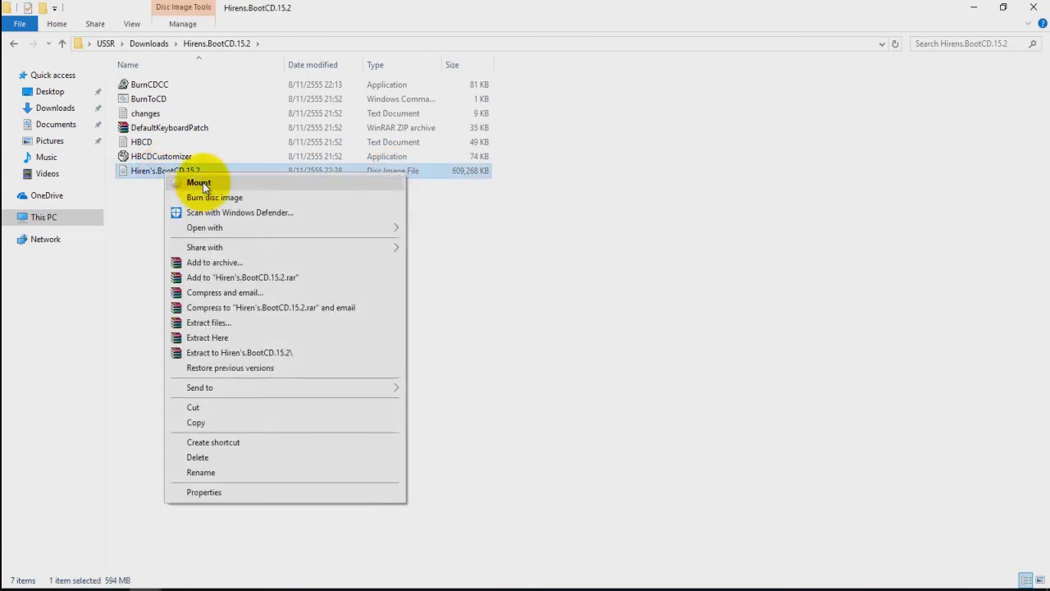
{"action": "left_click", "coordinate": [203, 182]}
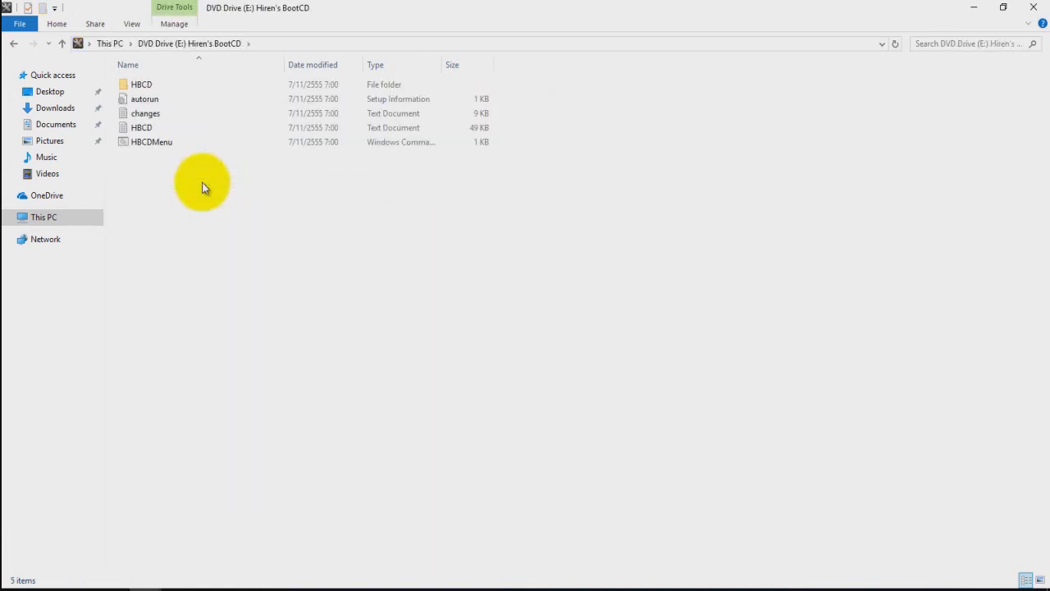
Run HBCDMenu from the mounted disc and launch Partition Wizard Home Edition in a maximized window, declining the new version download.
{"action": "double_click", "coordinate": [153, 146]}
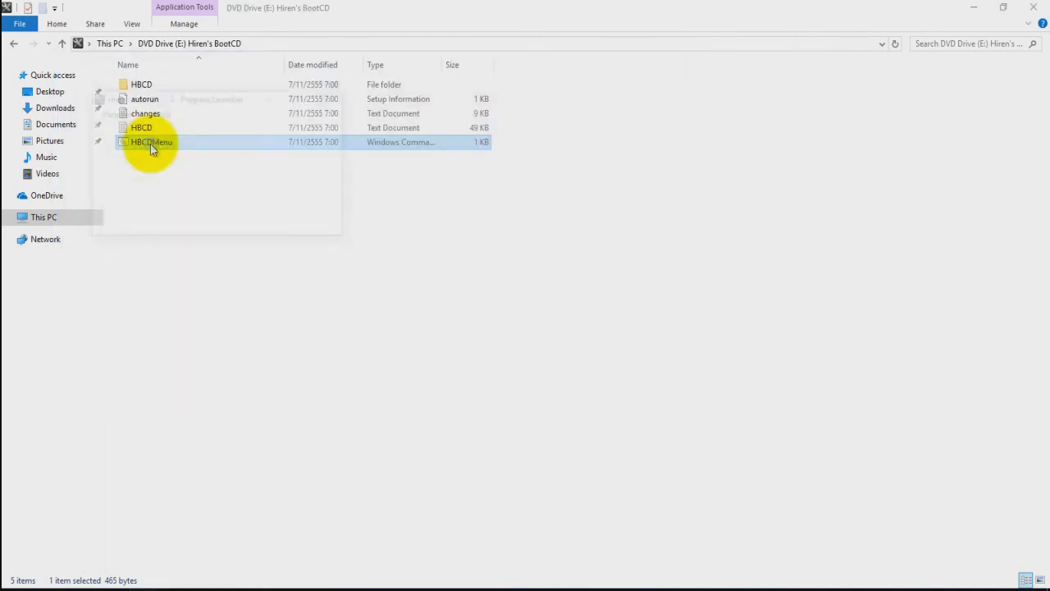
{"action": "left_click_drag", "start_coordinate": [187, 103], "coordinate": [364, 212]}
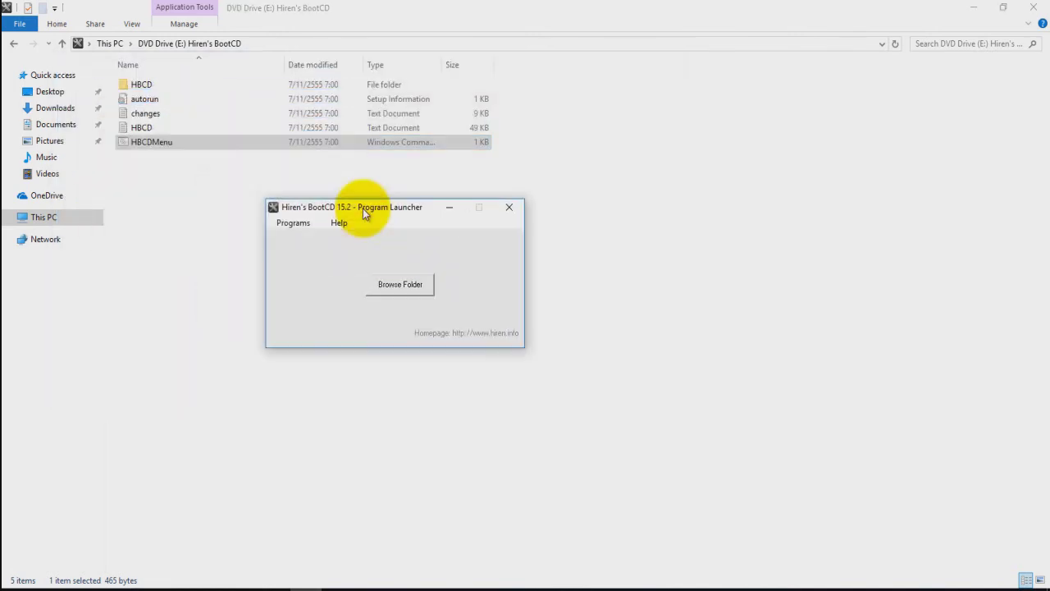
{"action": "left_click", "coordinate": [293, 223]}
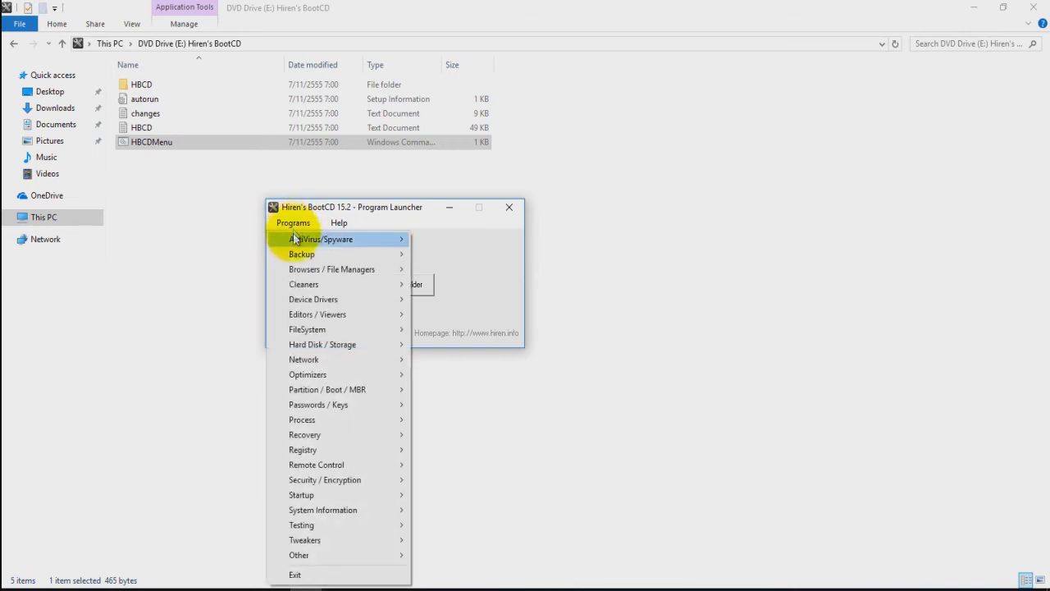
{"action": "mouse_move", "coordinate": [322, 396]}
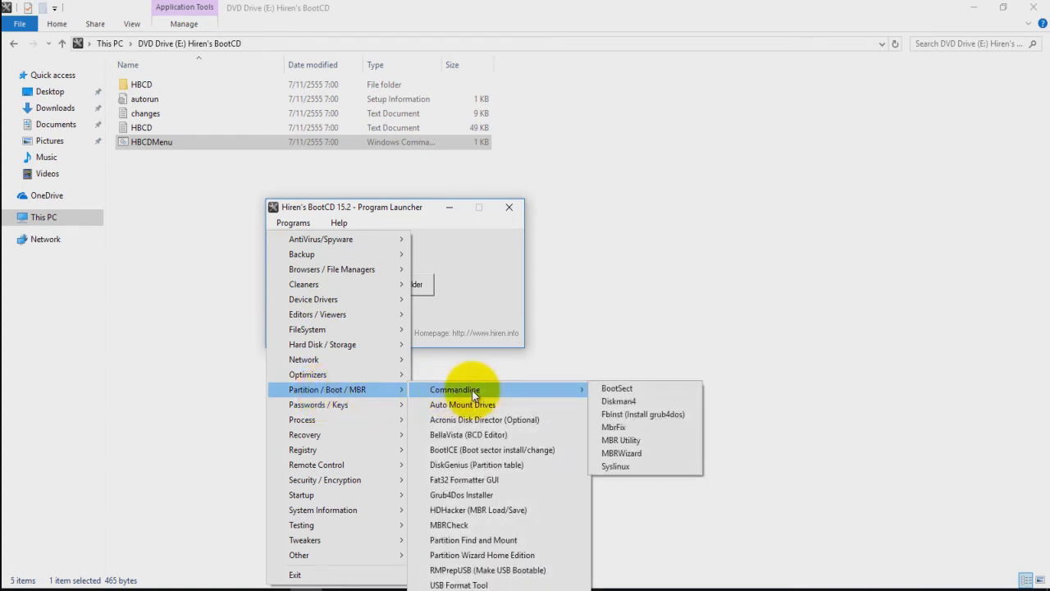
{"action": "left_click", "coordinate": [493, 563]}
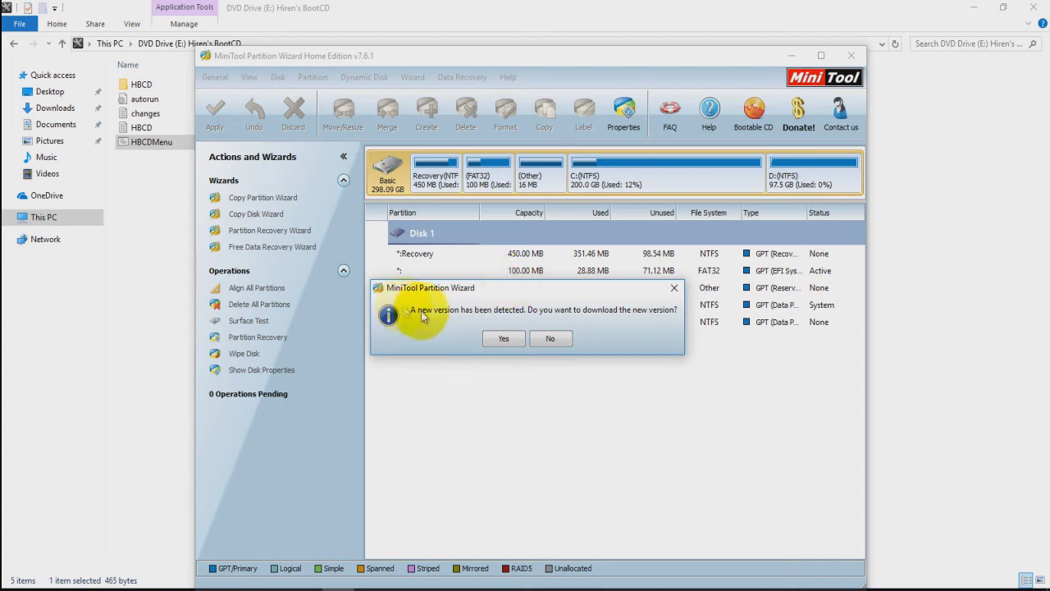
{"action": "left_click", "coordinate": [560, 343]}
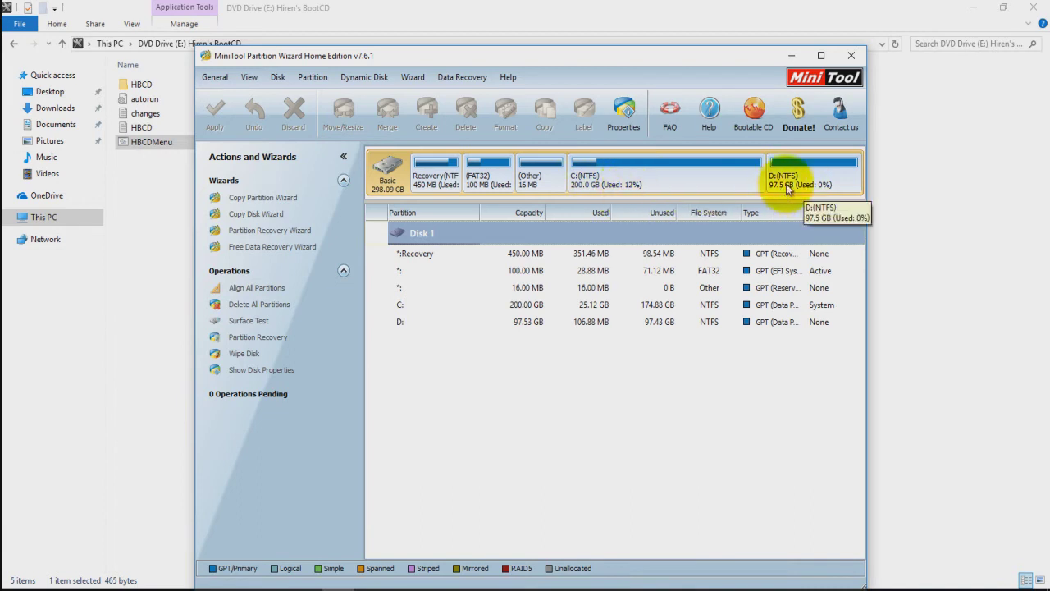
{"action": "left_click", "coordinate": [820, 56]}
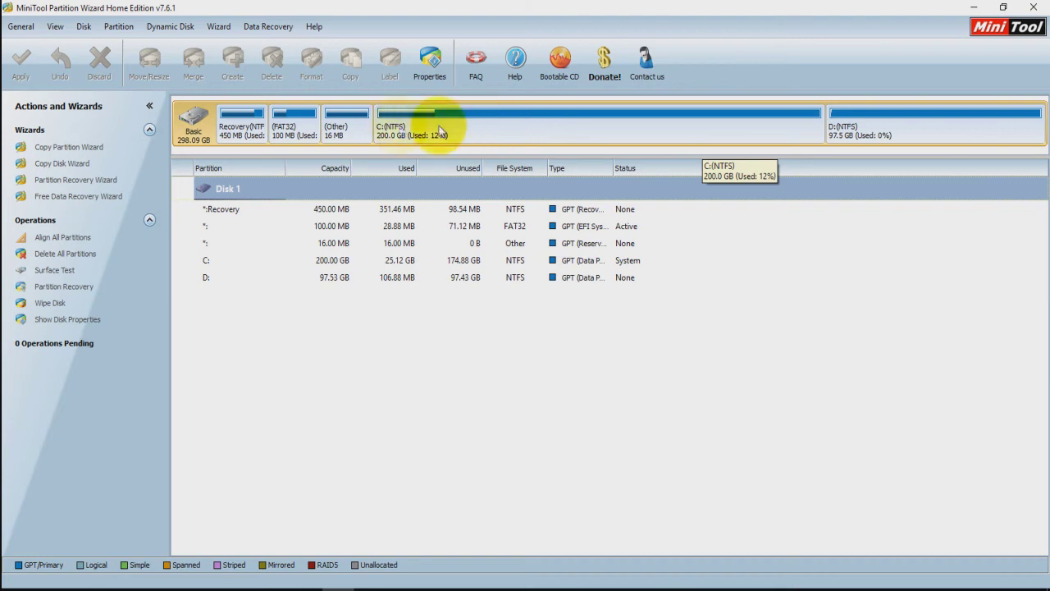
Shrink the C: partition to 102400 MB with Move/Resize, leaving the freed space unallocated after it.
{"action": "left_click", "coordinate": [499, 131]}
{"action": "right_click", "coordinate": [505, 128]}
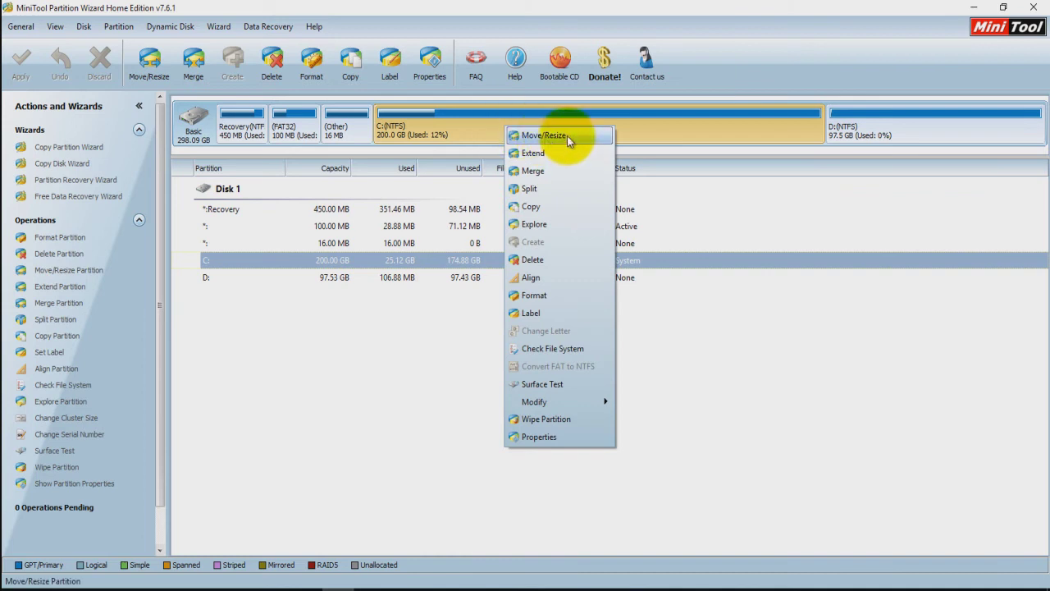
{"action": "left_click", "coordinate": [567, 135]}
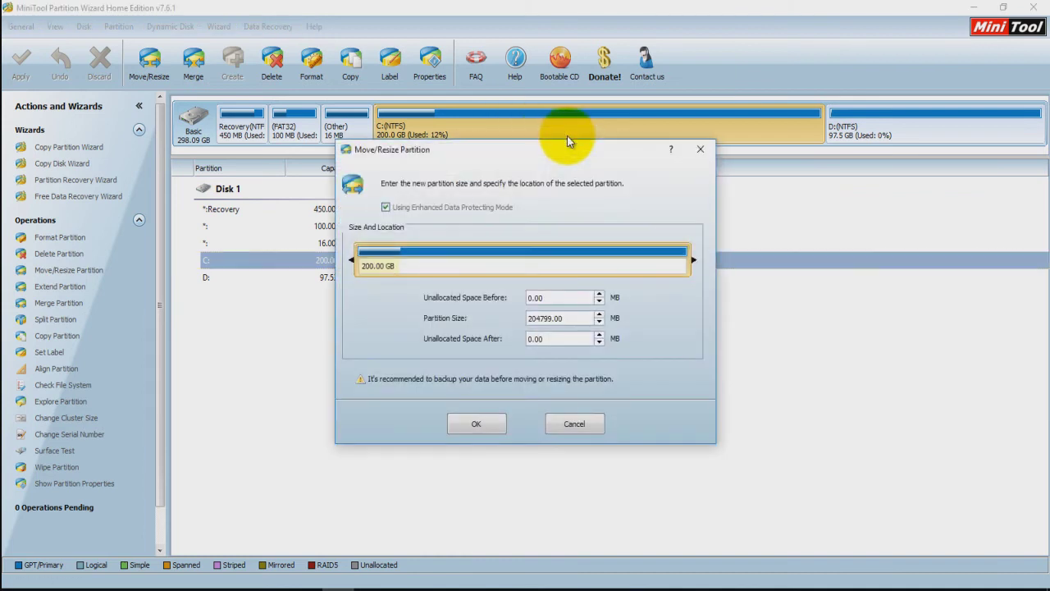
{"action": "left_click_drag", "start_coordinate": [693, 261], "coordinate": [613, 268]}
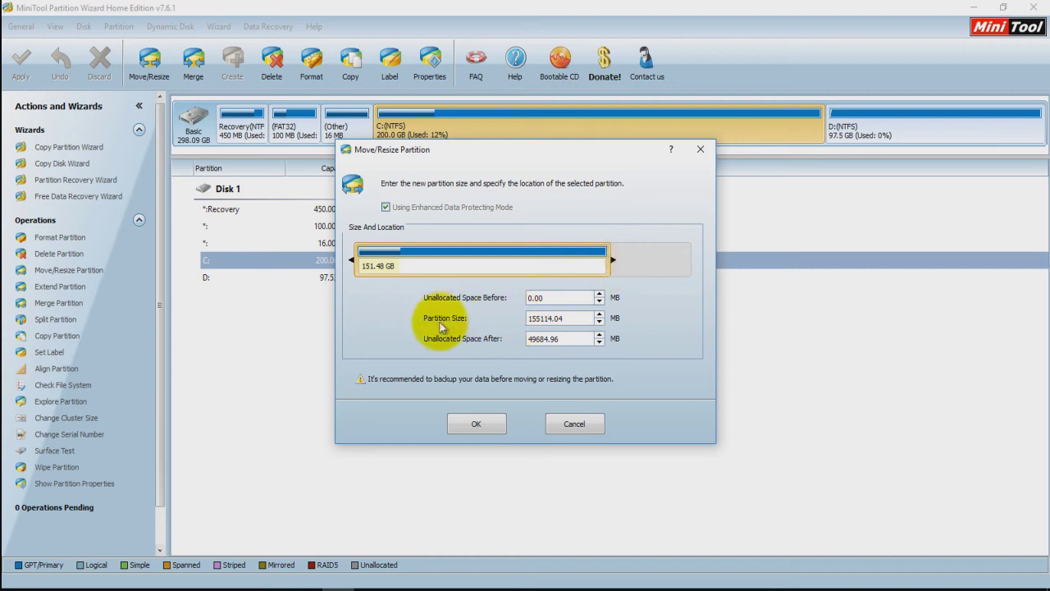
{"action": "double_click", "coordinate": [575, 320]}
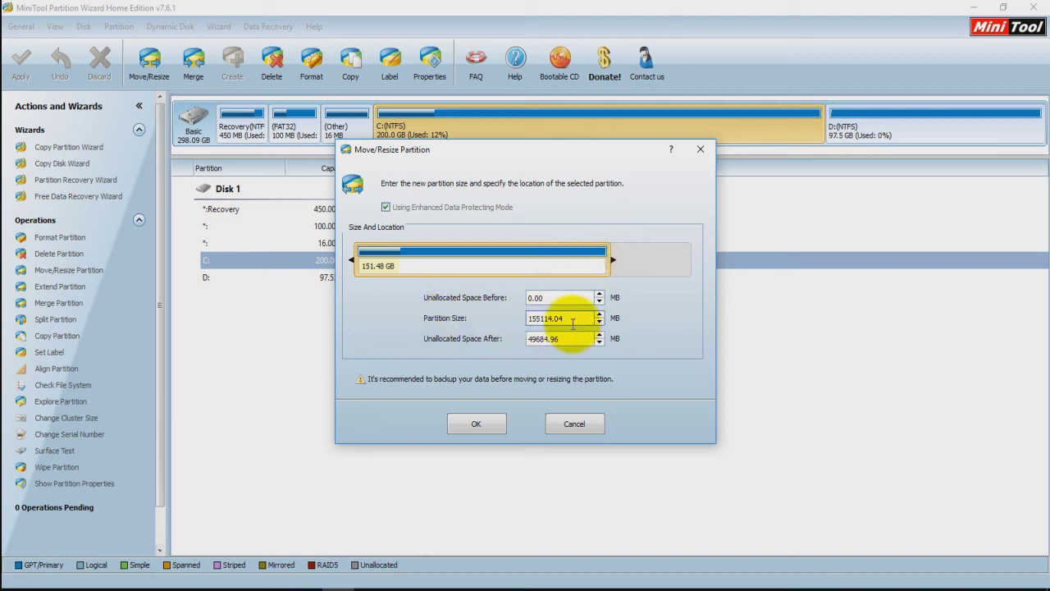
{"action": "left_click_drag", "start_coordinate": [611, 259], "coordinate": [545, 262]}
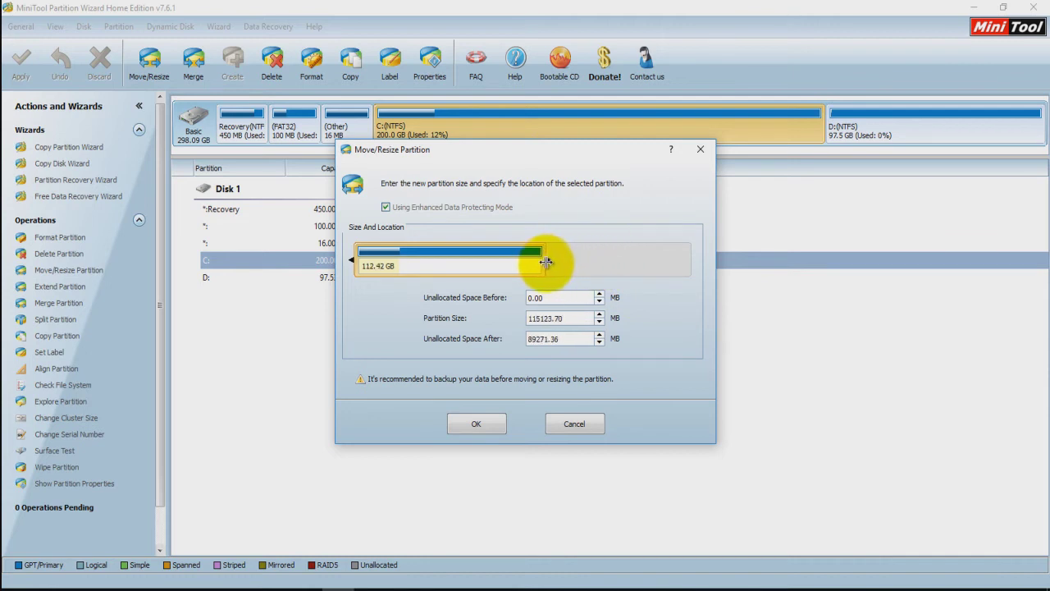
{"action": "double_click", "coordinate": [570, 318]}
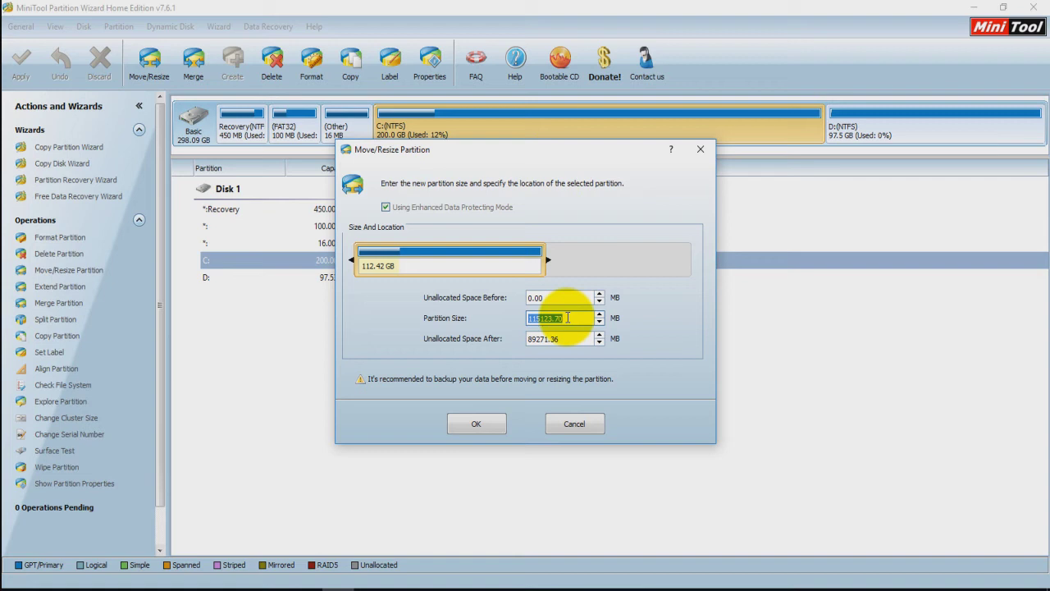
{"action": "type", "text": "102400"}
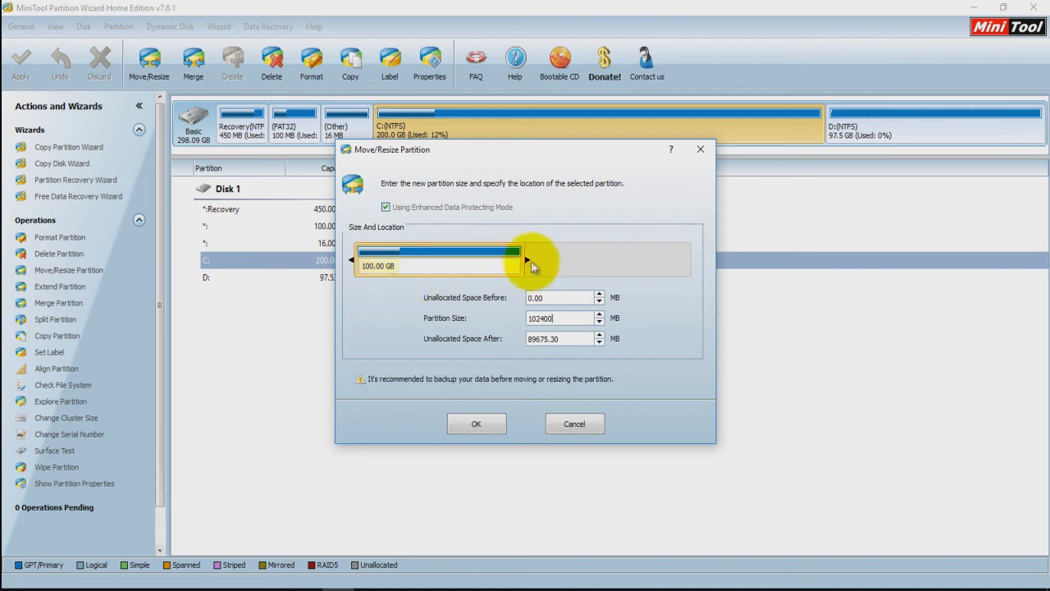
{"action": "left_click", "coordinate": [481, 428]}
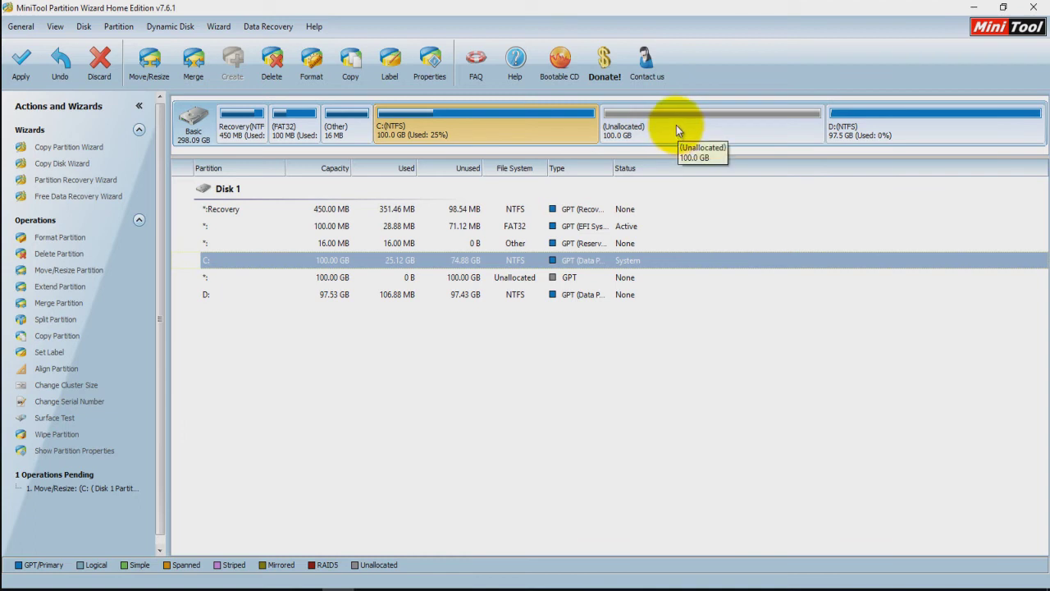
Expand the D: partition to 202275 MB across the unallocated space before it, and apply the pending partition changes.
{"action": "right_click", "coordinate": [882, 125]}
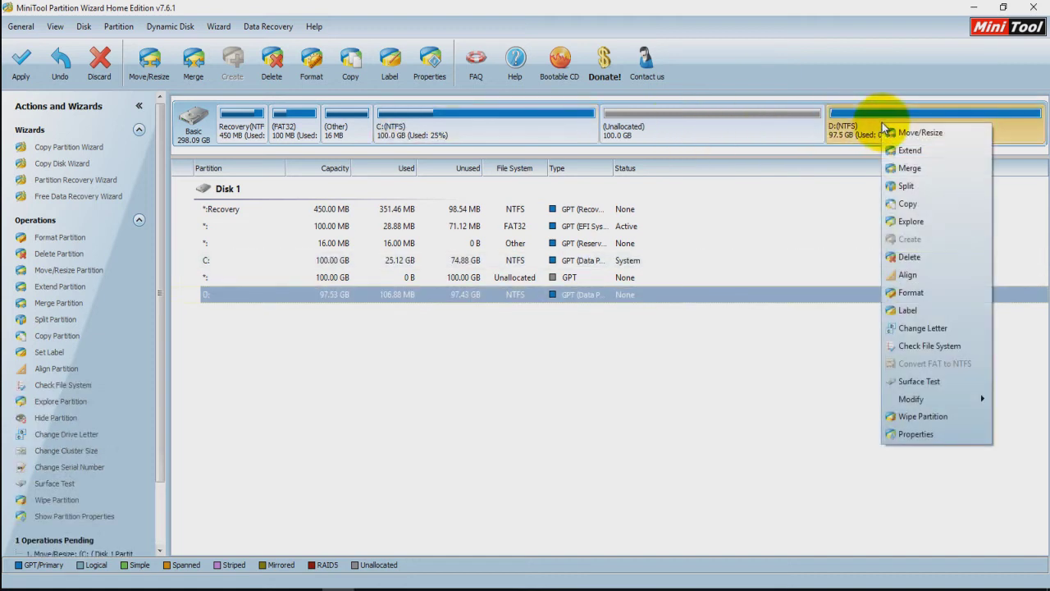
{"action": "left_click", "coordinate": [934, 136]}
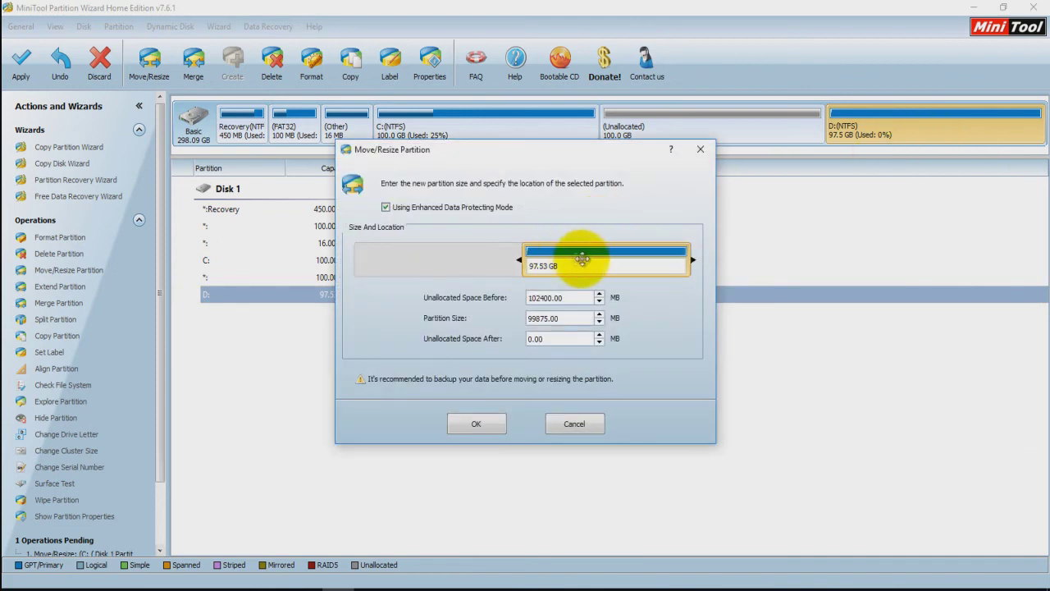
{"action": "left_click_drag", "start_coordinate": [601, 259], "coordinate": [520, 259]}
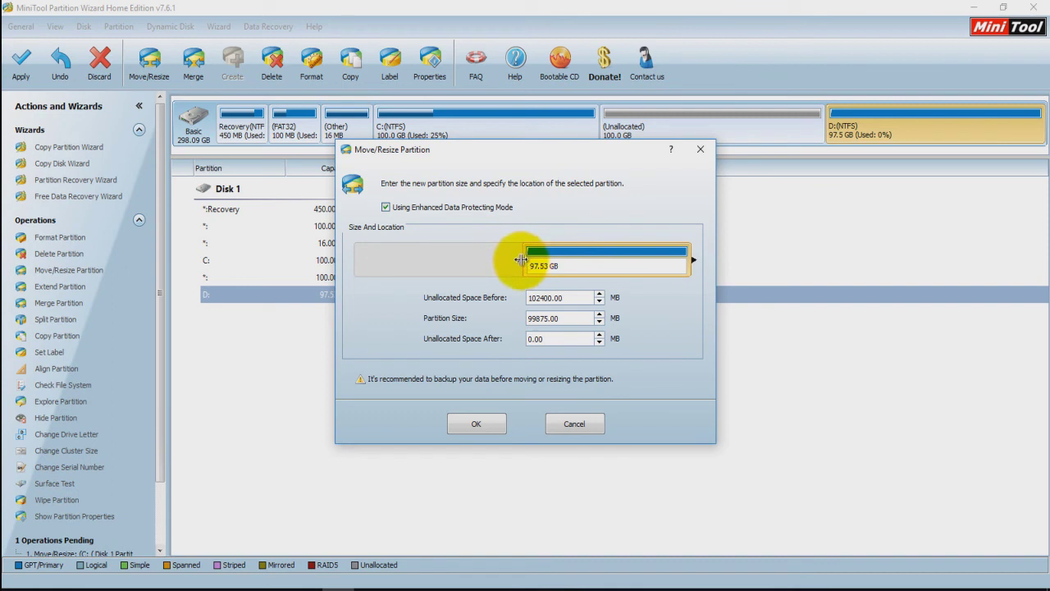
{"action": "left_click_drag", "start_coordinate": [521, 260], "coordinate": [353, 283]}
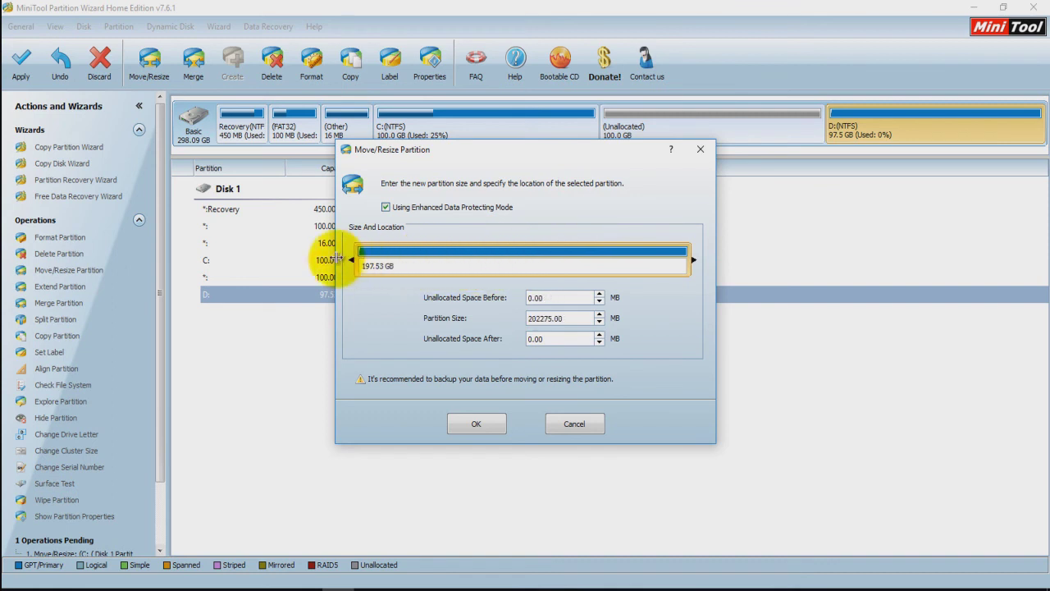
{"action": "left_click", "coordinate": [476, 424]}
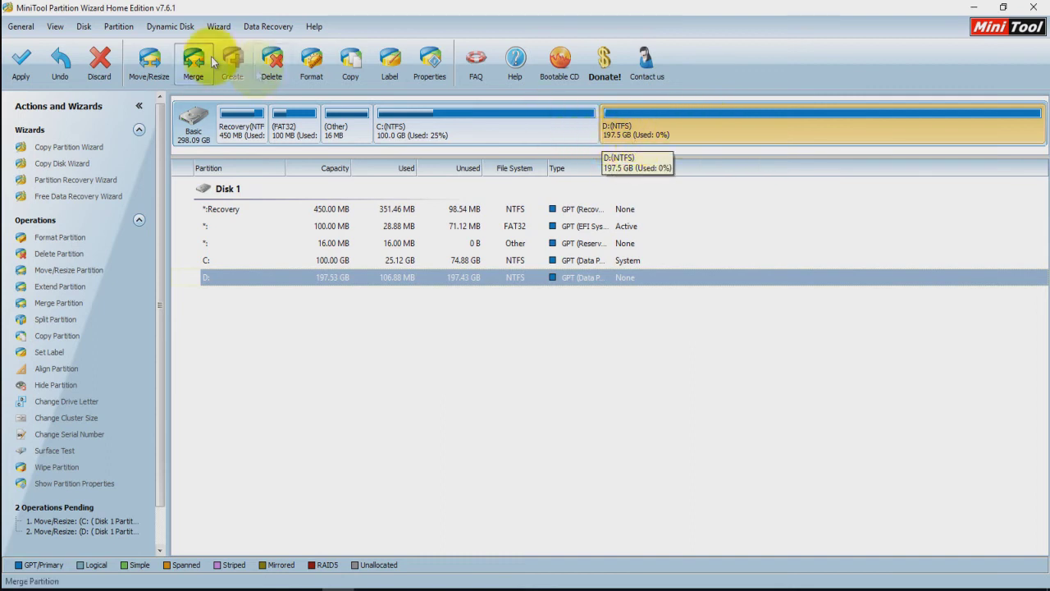
{"action": "left_click", "coordinate": [18, 67]}
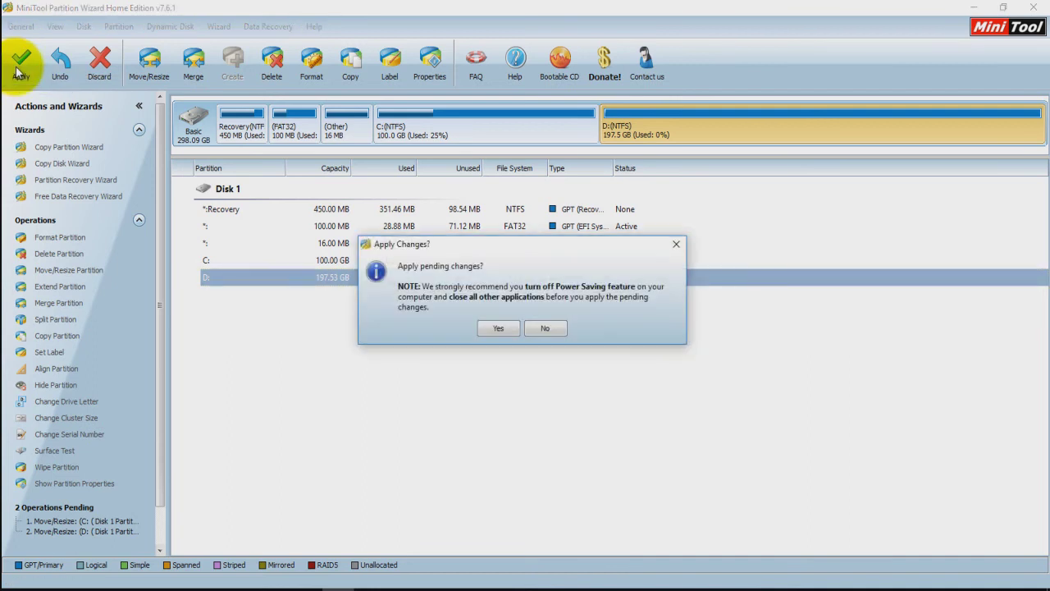
{"action": "left_click", "coordinate": [496, 329]}
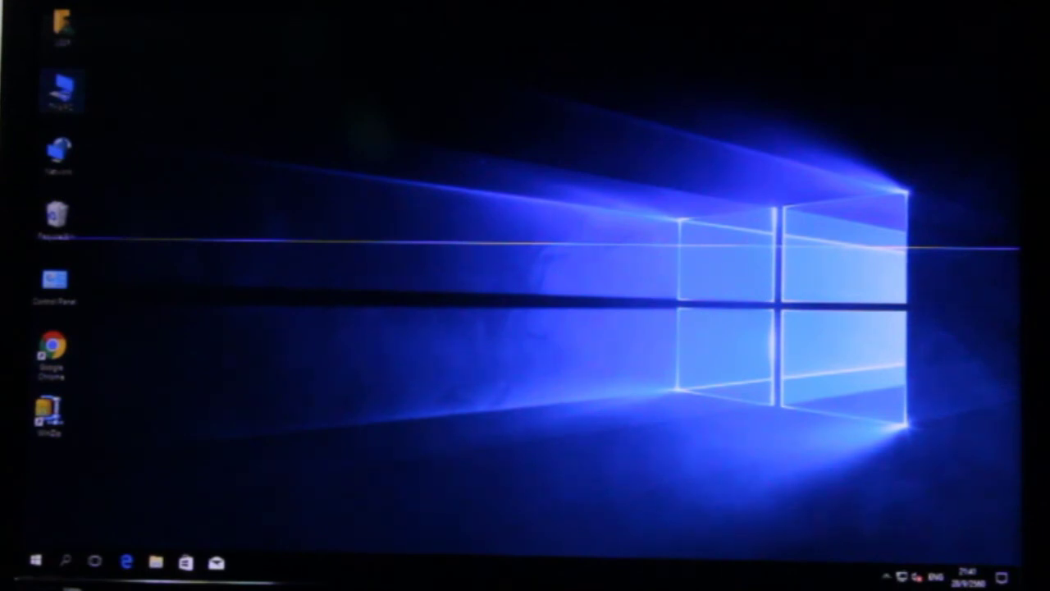
Check the sizes of Local Disk (C:) and Local Disk (D:) in This PC, and close the window.
{"action": "right_click", "coordinate": [68, 97]}
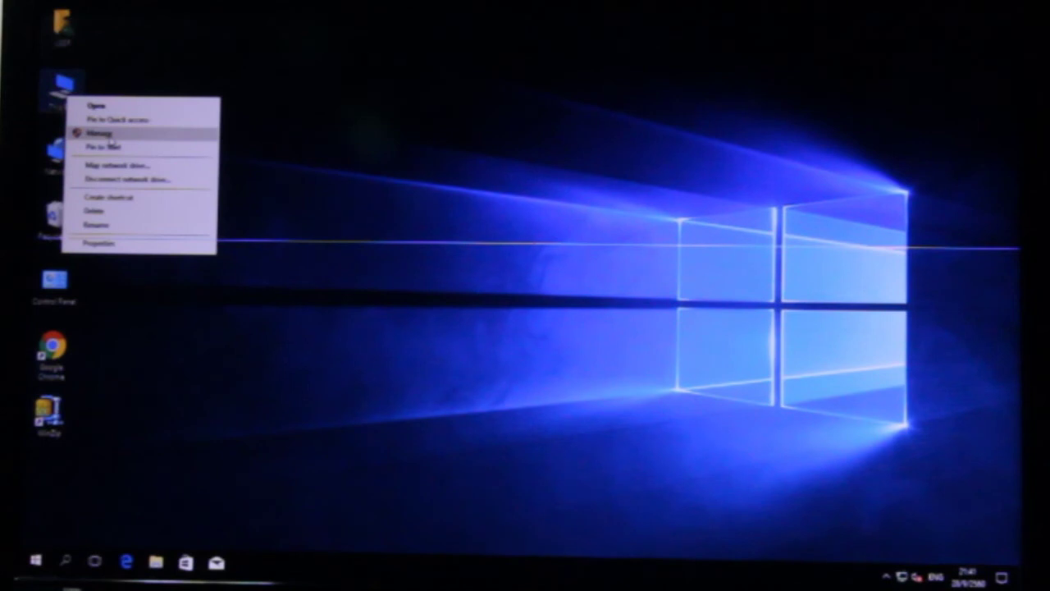
{"action": "left_click", "coordinate": [109, 134]}
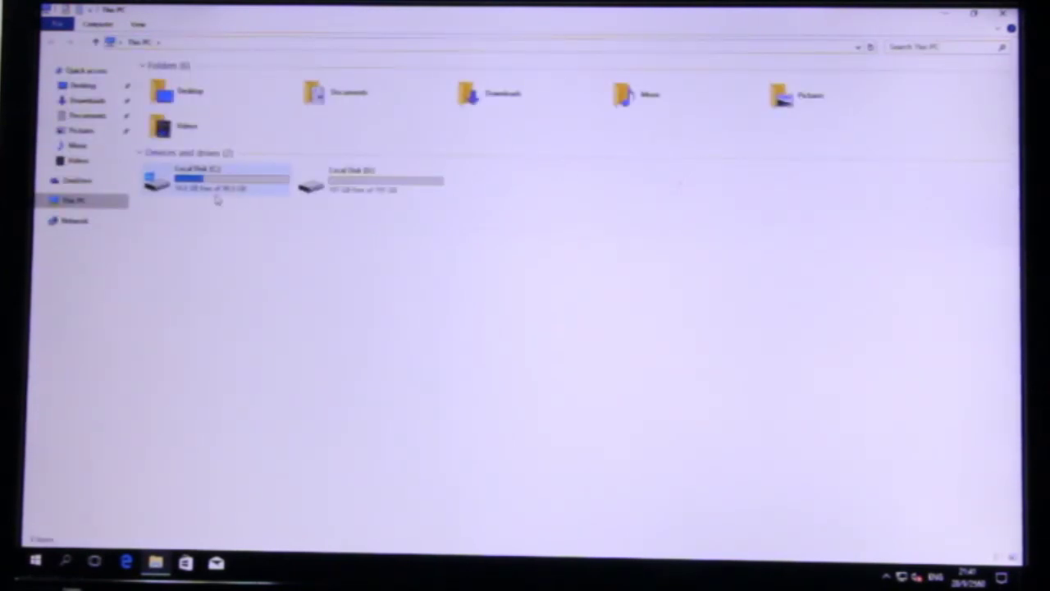
{"action": "mouse_move", "coordinate": [229, 200]}
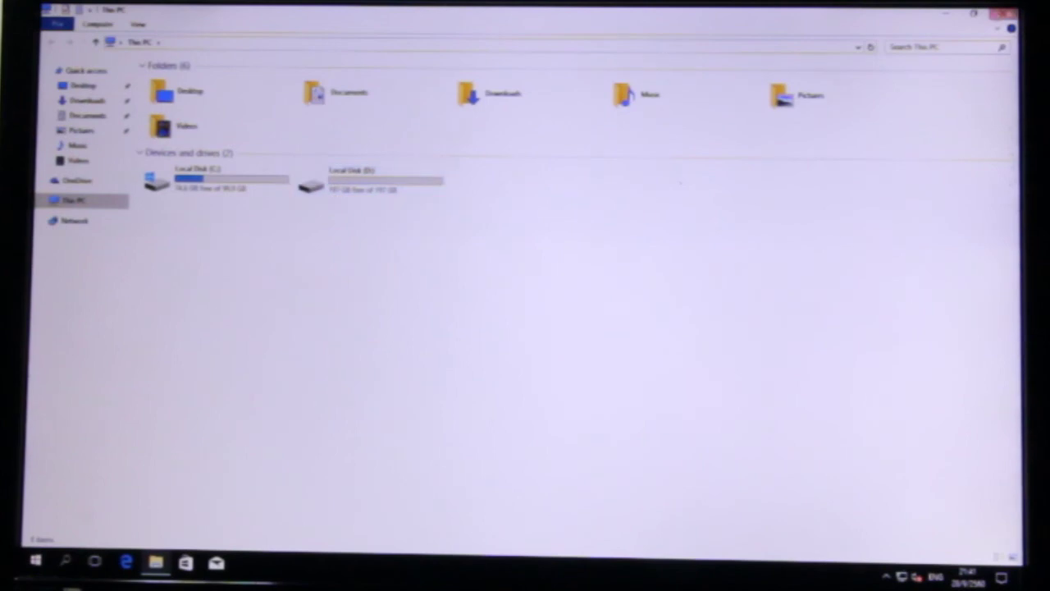
{"action": "left_click", "coordinate": [1003, 14]}
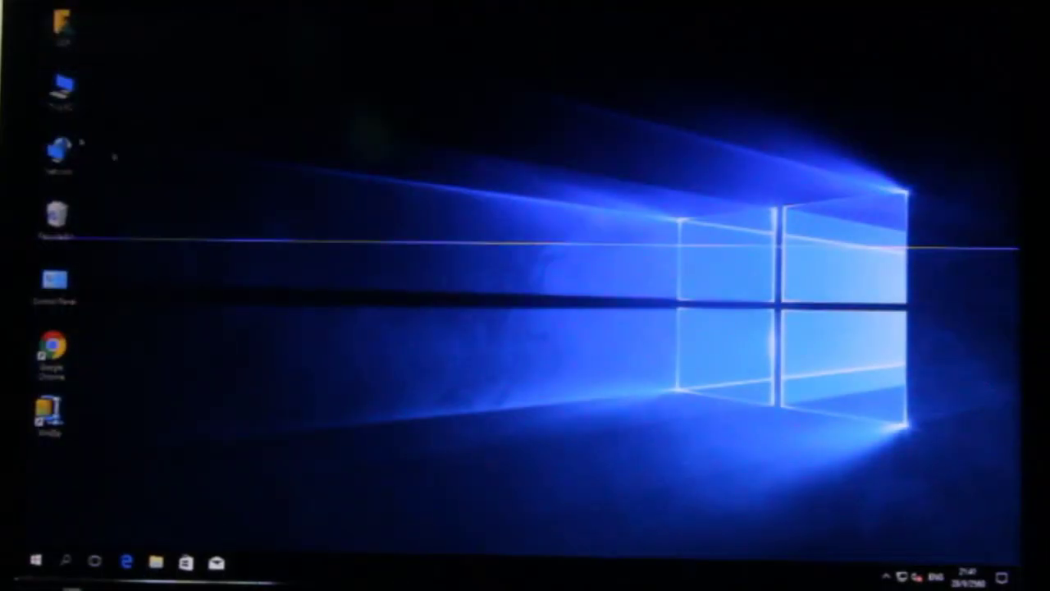
Examine the resized (C:) and (D:) partitions on Disk 0 in Disk Management, and close Computer Management.
{"action": "right_click", "coordinate": [62, 100]}
{"action": "left_click", "coordinate": [103, 137]}
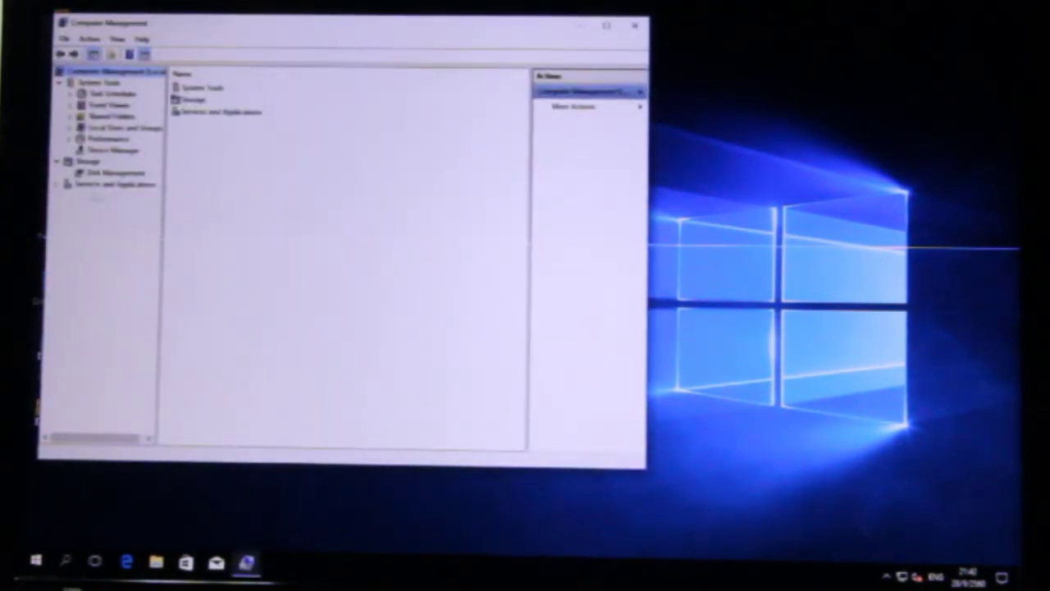
{"action": "left_click", "coordinate": [113, 173]}
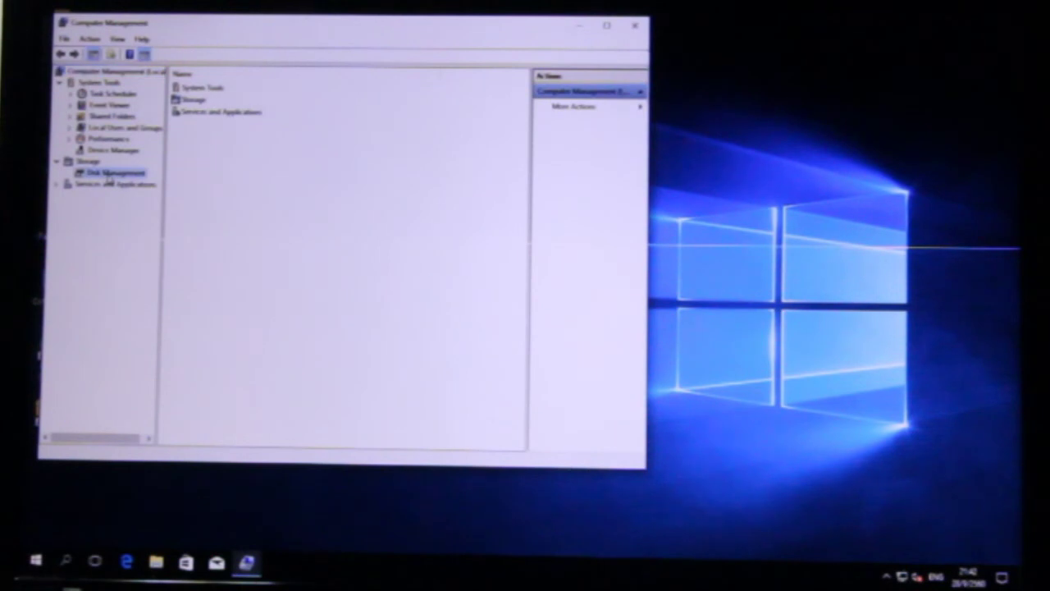
{"action": "left_click", "coordinate": [608, 25]}
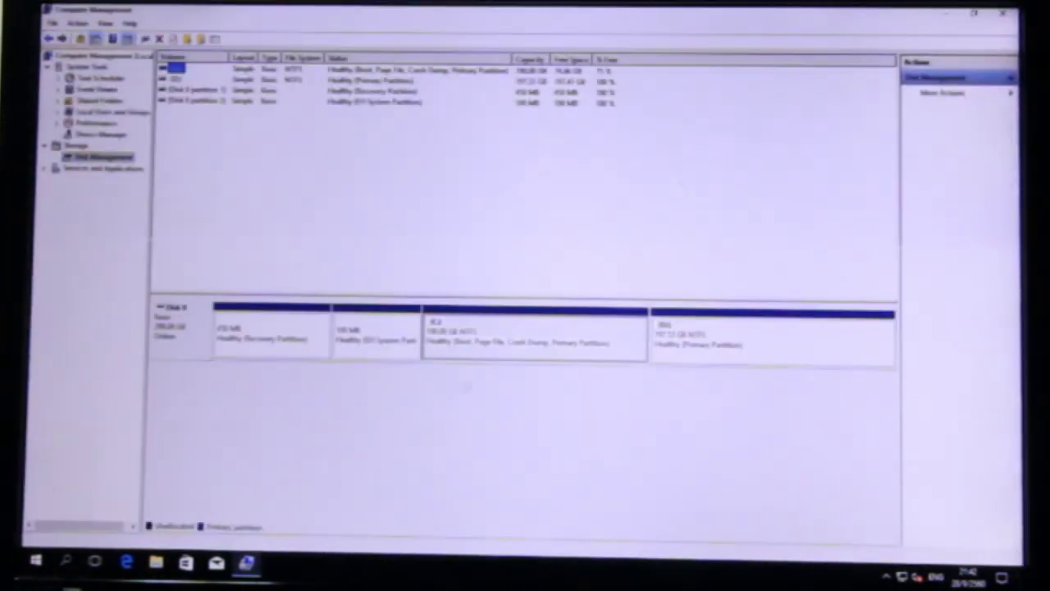
{"action": "left_click", "coordinate": [722, 353]}
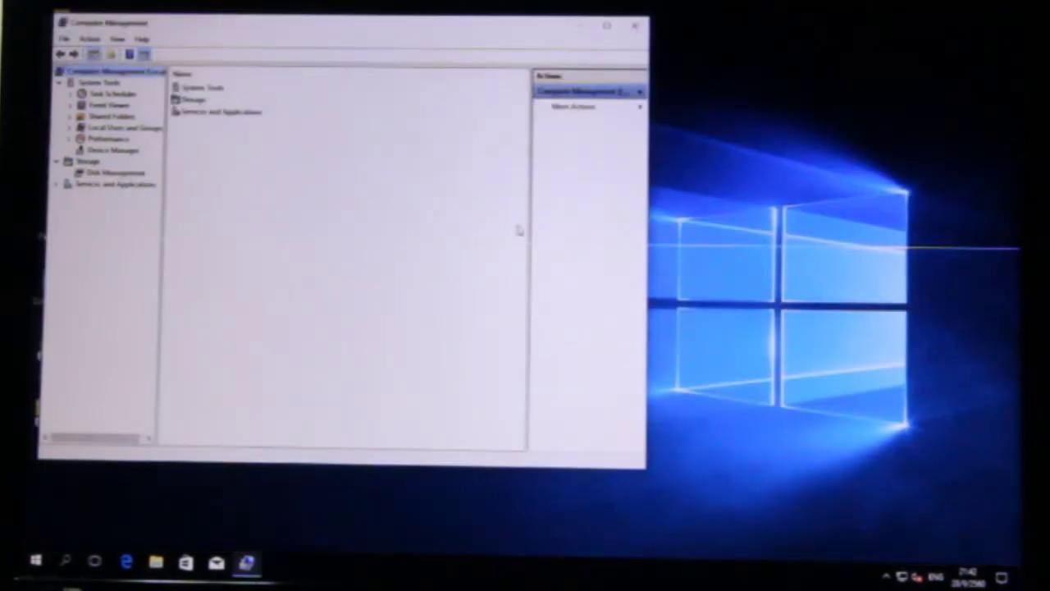
{"action": "left_click", "coordinate": [641, 27]}
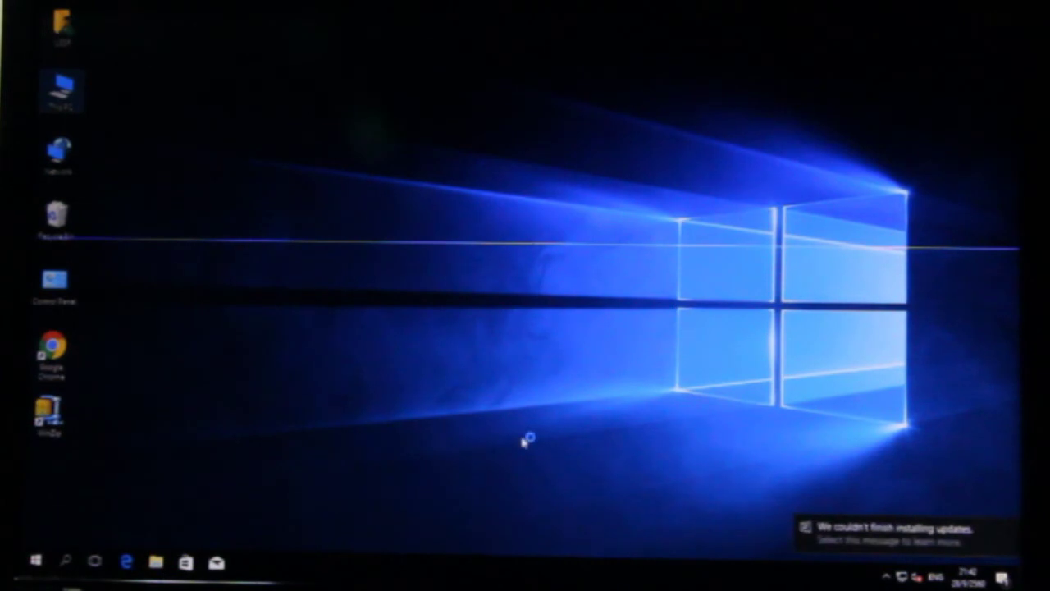